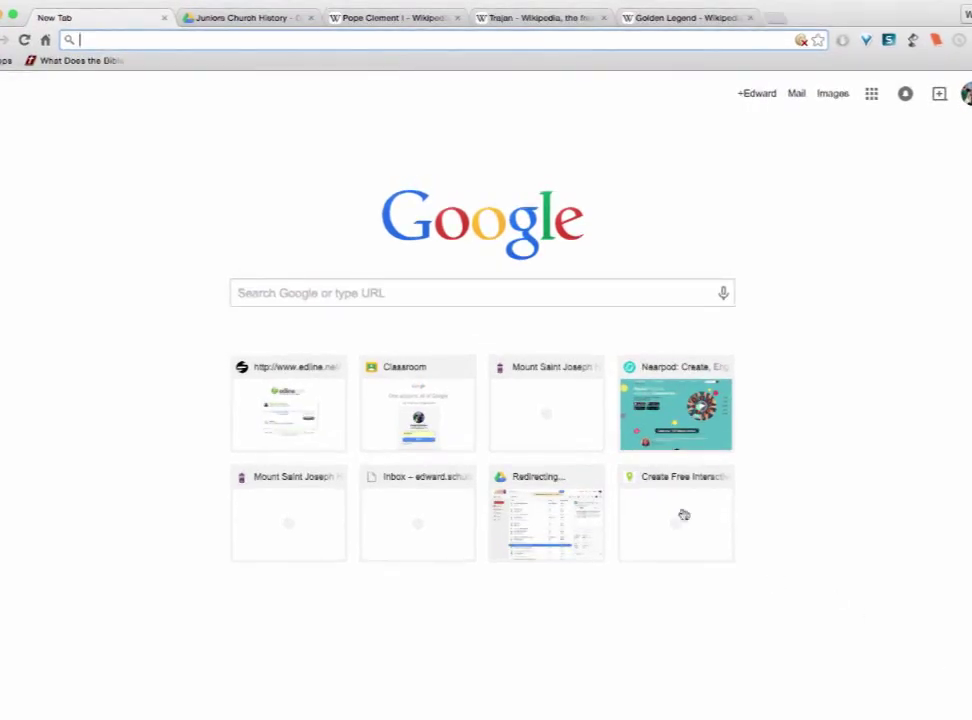
Open the myHistro website at myhistro.com
type("myhistor")
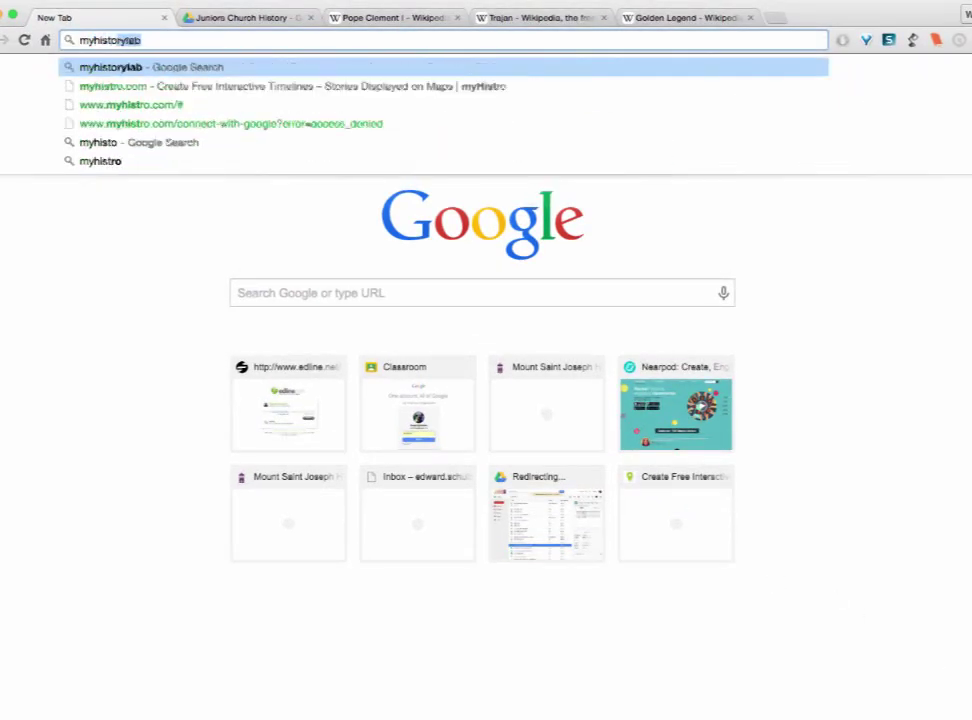
key("BackSpace")
key("BackSpace")
type("ro.co")
key("Return")
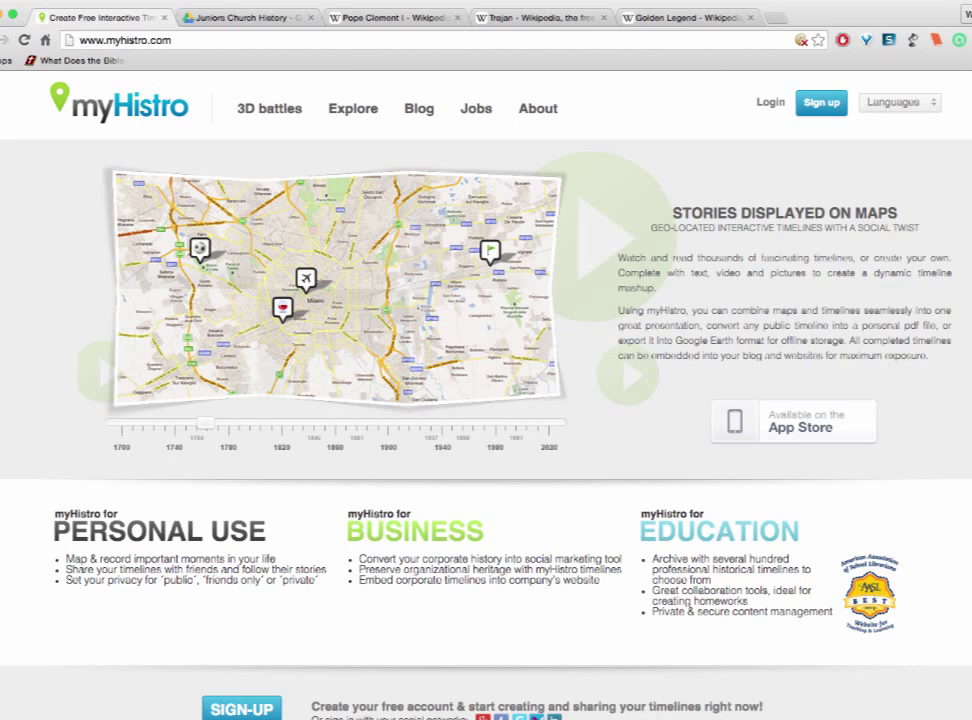
Sign up for myHistro with the Google account and accept the requested permissions
left_click(769, 103)
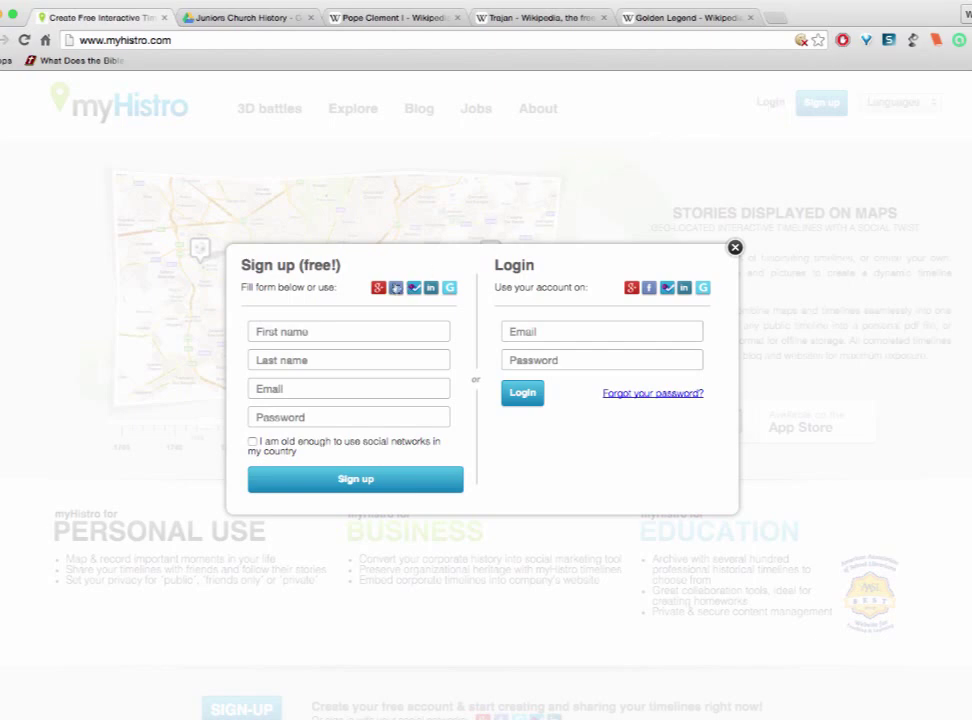
left_click(379, 289)
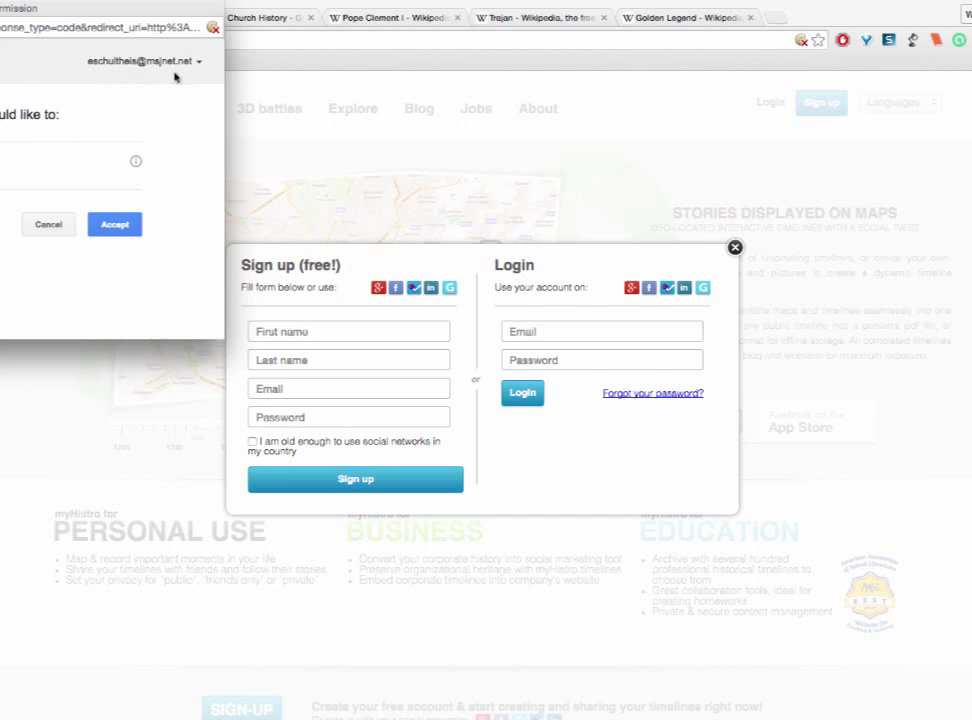
left_click(120, 226)
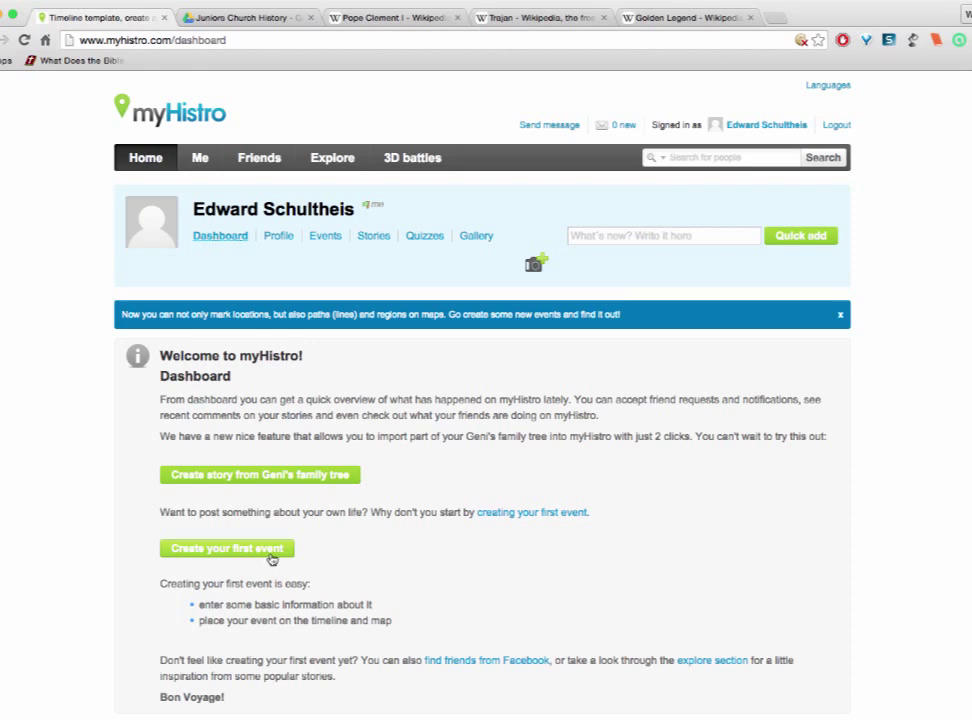
Start the first story and name it with the author's full name followed by "Church History Project"
left_click(368, 240)
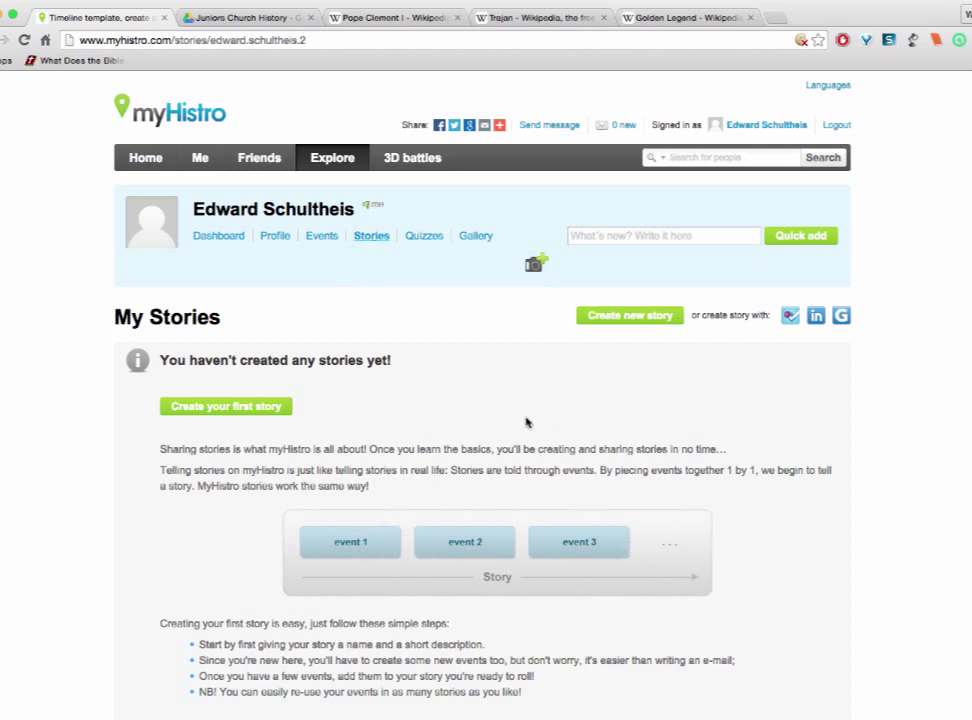
left_click(277, 407)
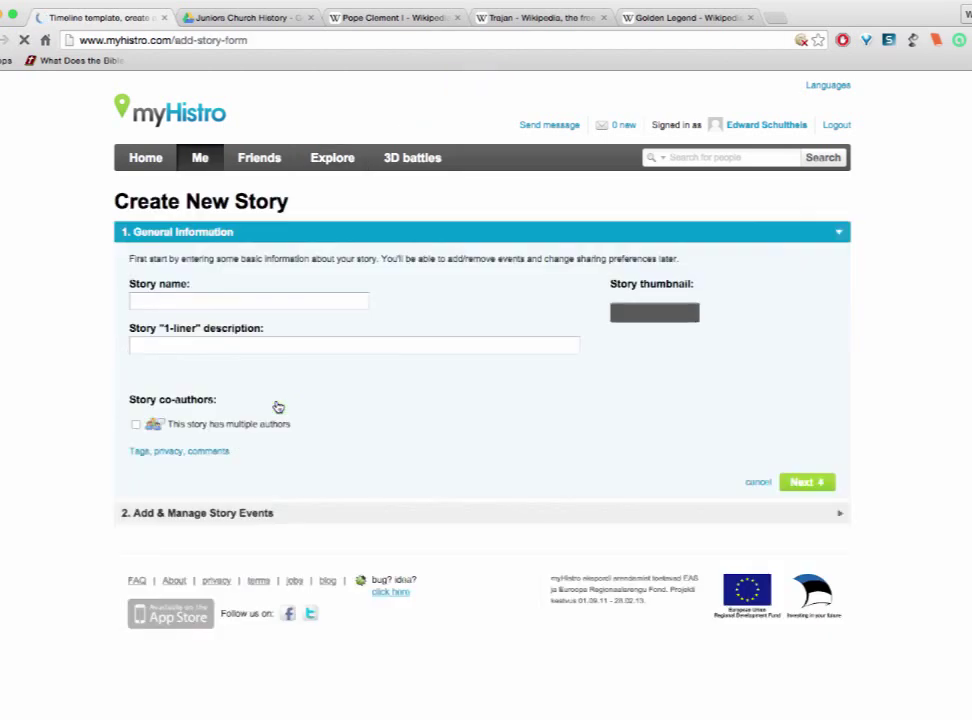
left_click(237, 300)
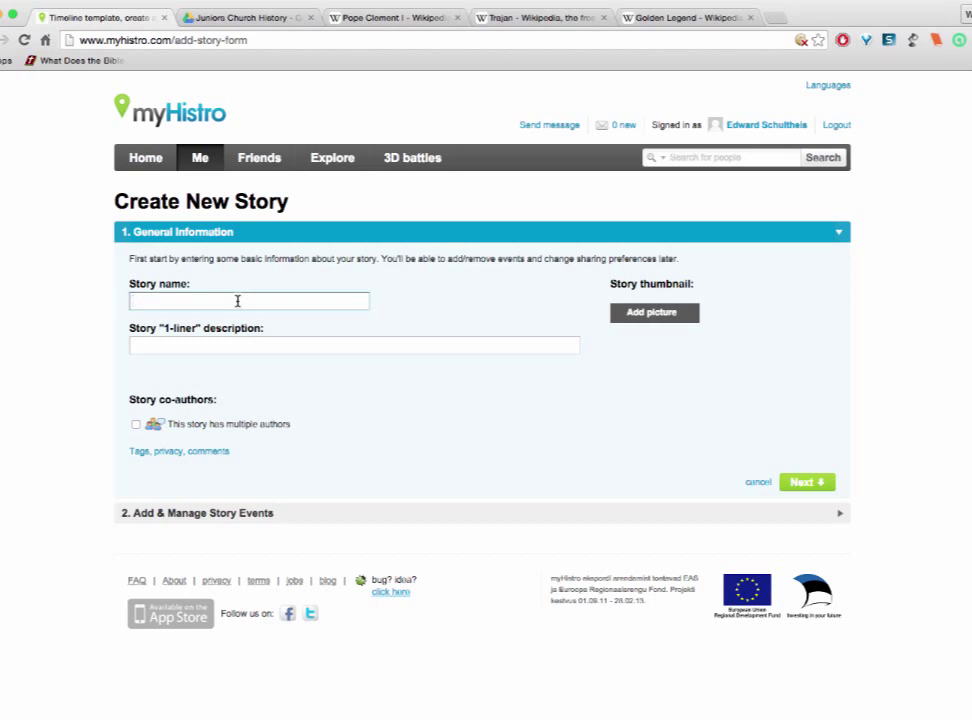
type("Edward Schultheis' Chu")
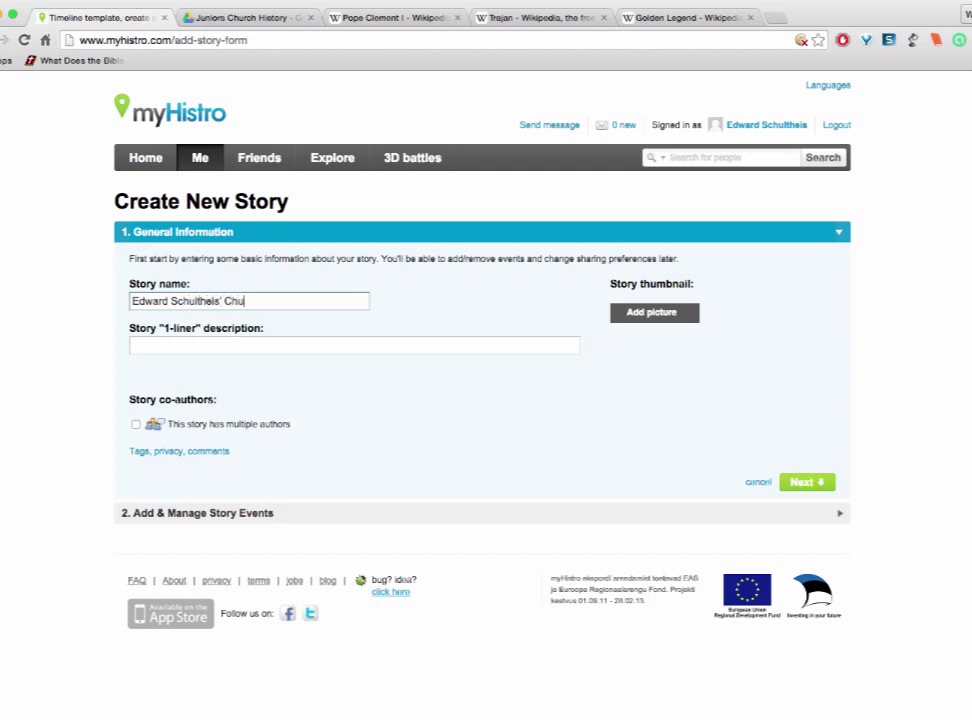
type("rch History Project")
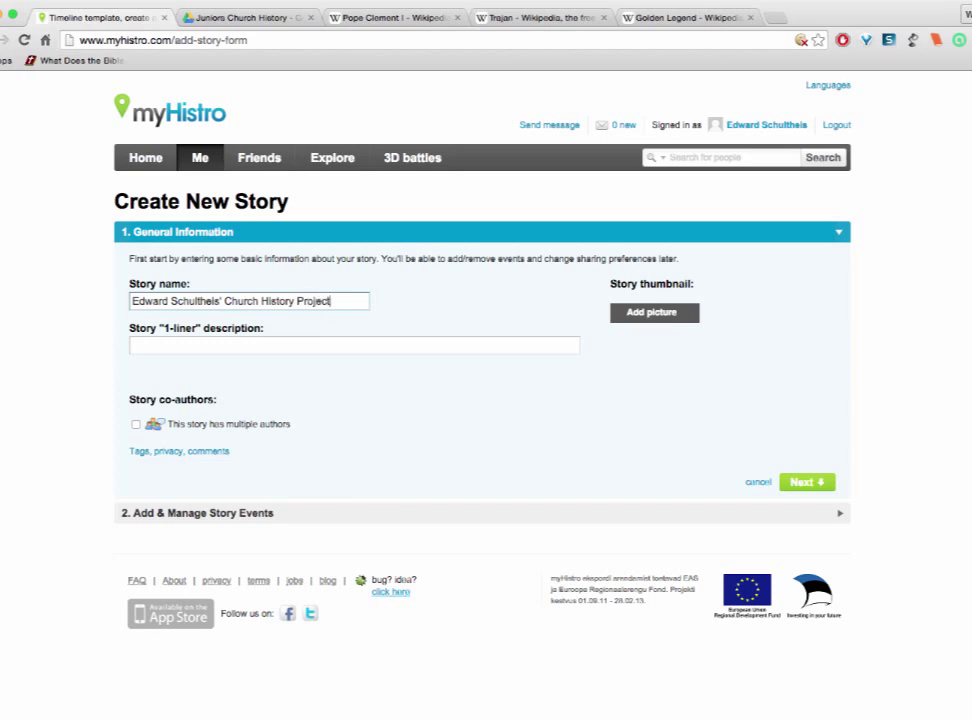
Enter the story's one-line description "My Church History Timeline from Pope Clement Onward"
left_click(222, 346)
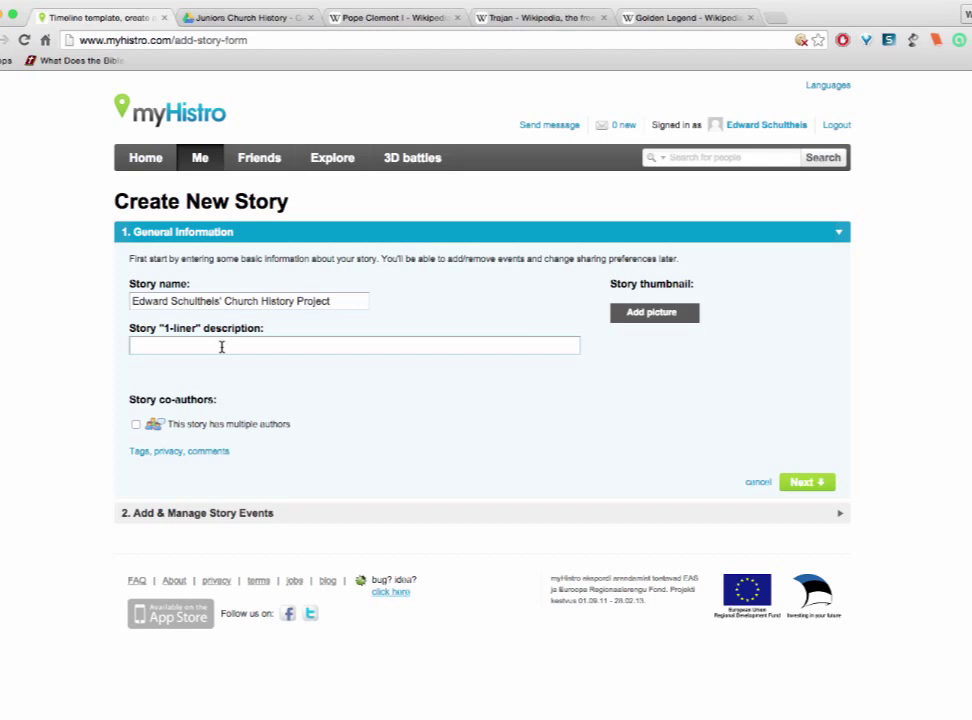
type("My ")
type("Church Hist")
type("roy")
key("BackSpace")
key("BackSpace")
key("BackSpace")
type("ory Timeline from")
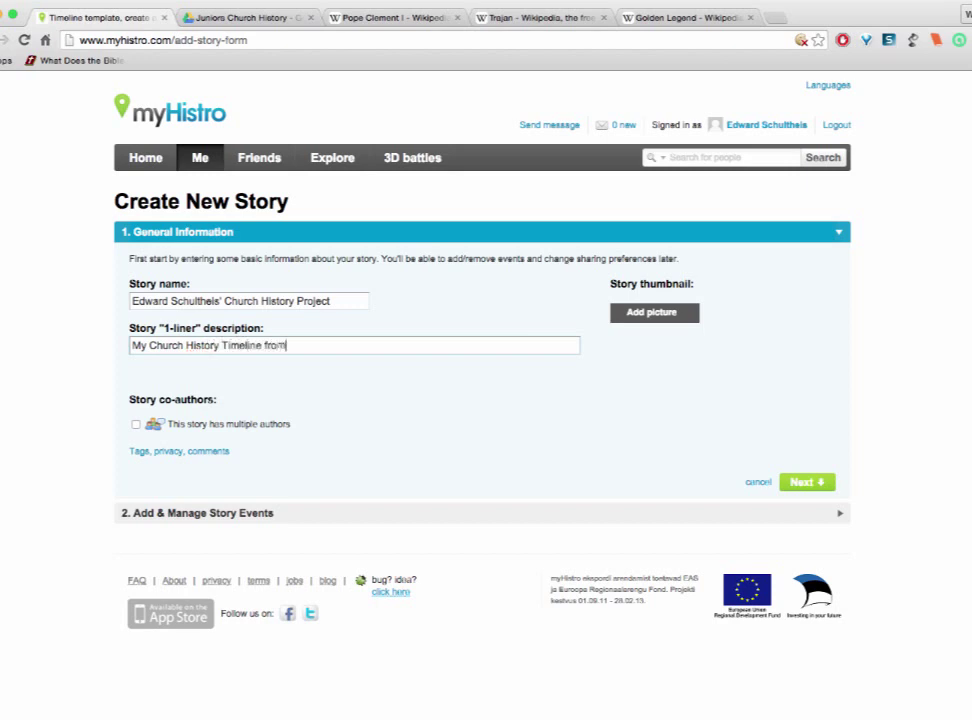
type(" Pope Clement Onear")
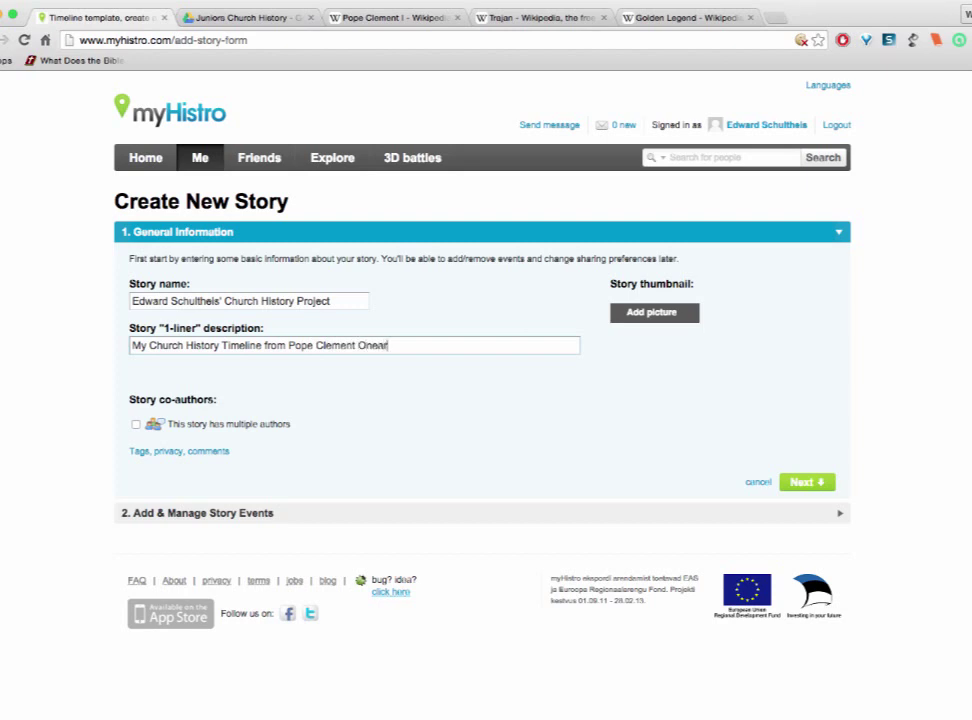
key("BackSpace")
key("BackSpace")
key("BackSpace")
type("ward")
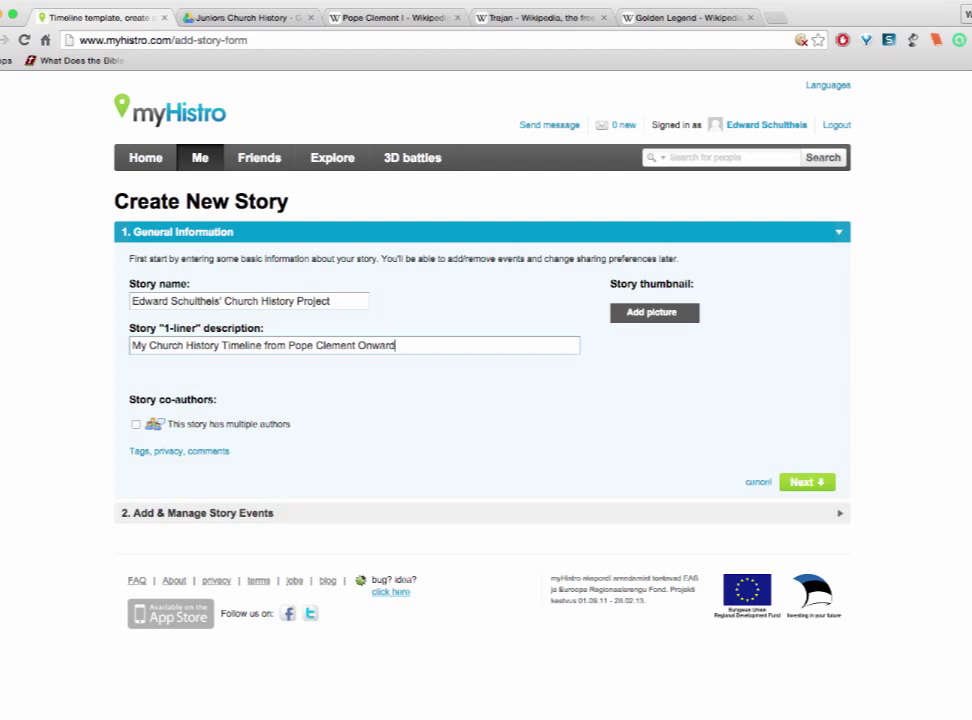
left_click(651, 313)
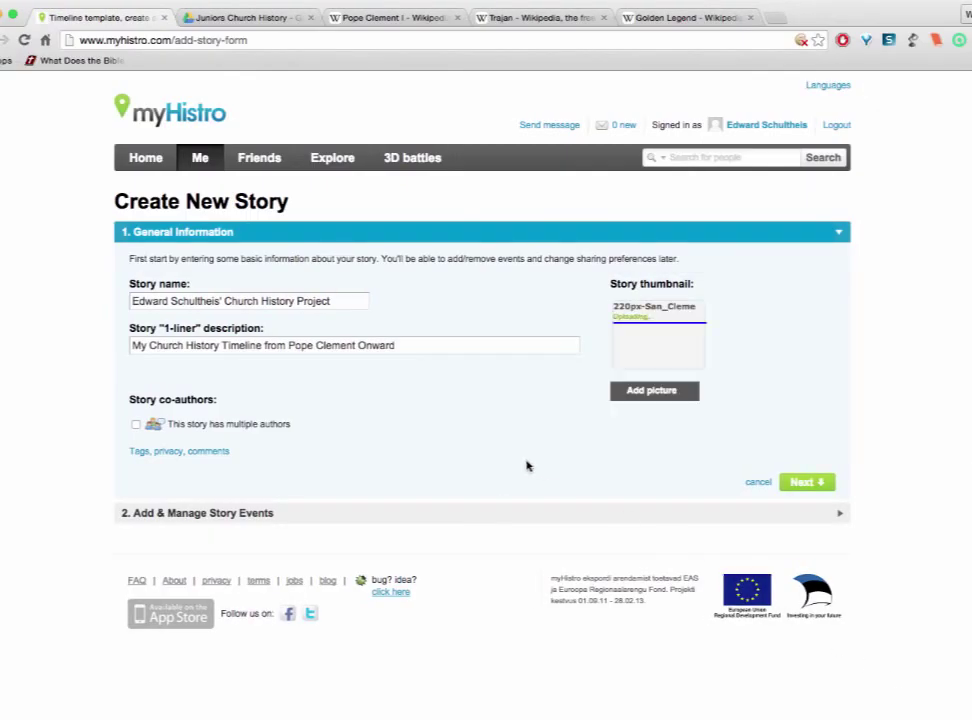
mouse_move(628, 367)
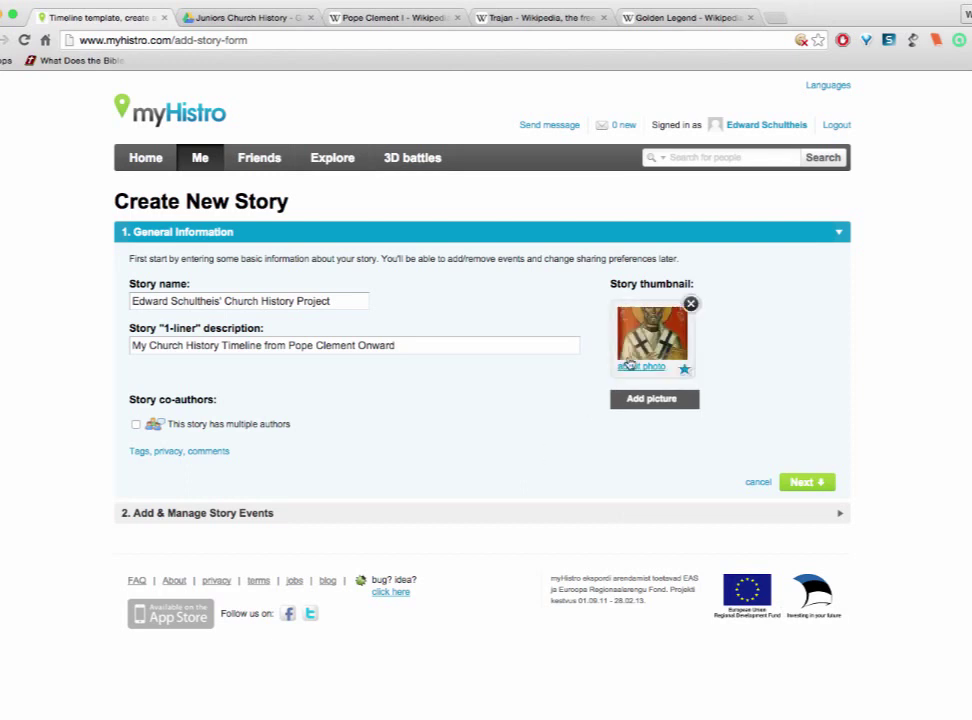
left_click(630, 368)
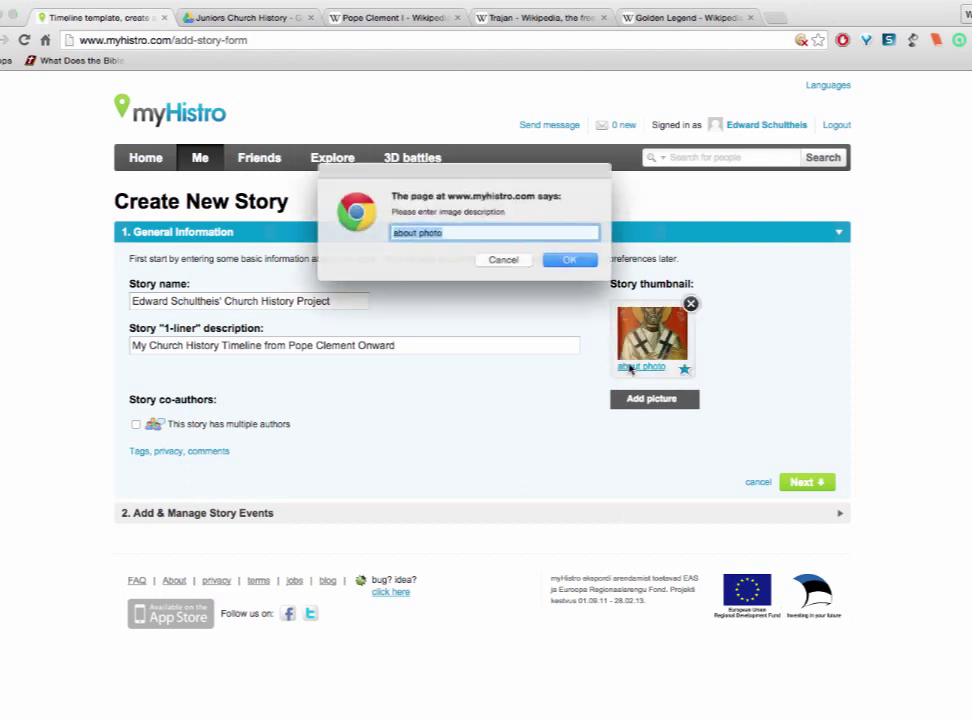
key("BackSpace")
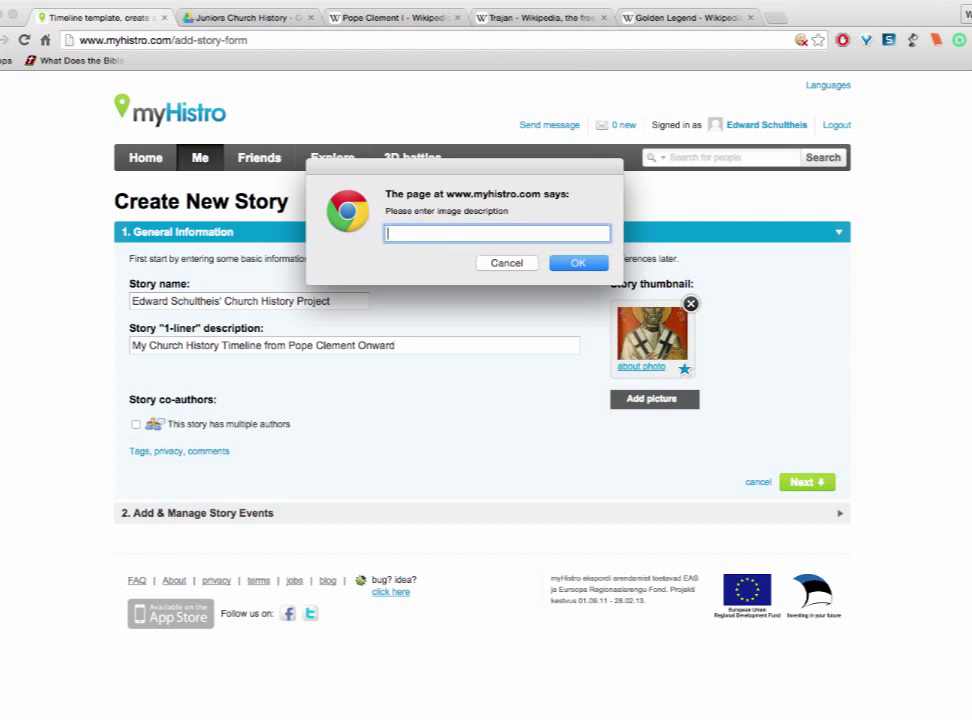
type("www.wikipedia.org")
left_click(584, 266)
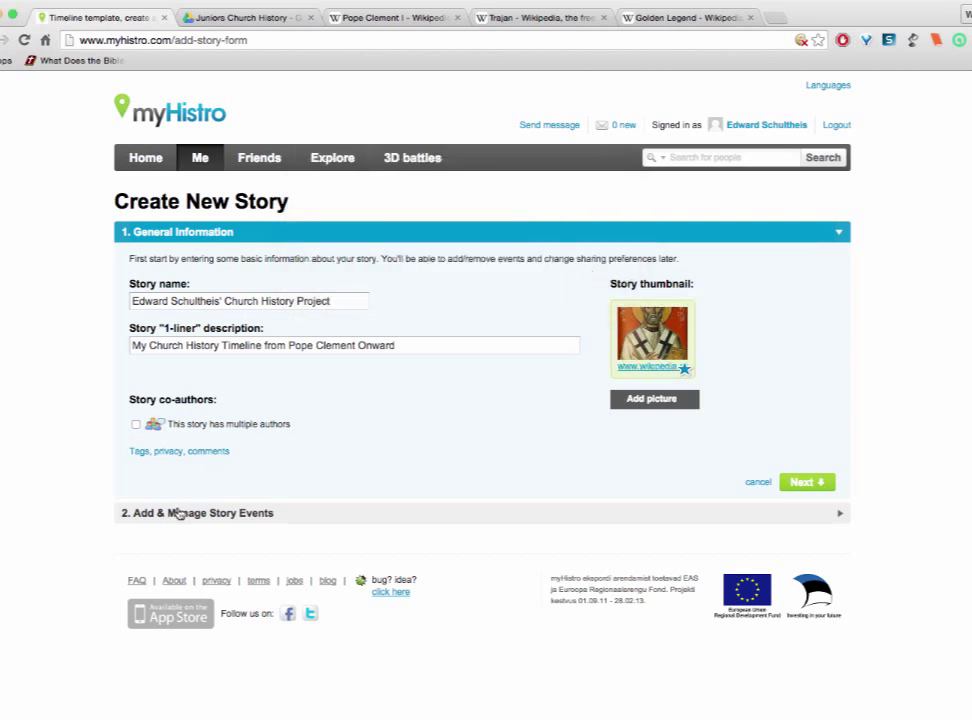
Proceed to the story events and create a new event named "Pope Clement I"
left_click(818, 482)
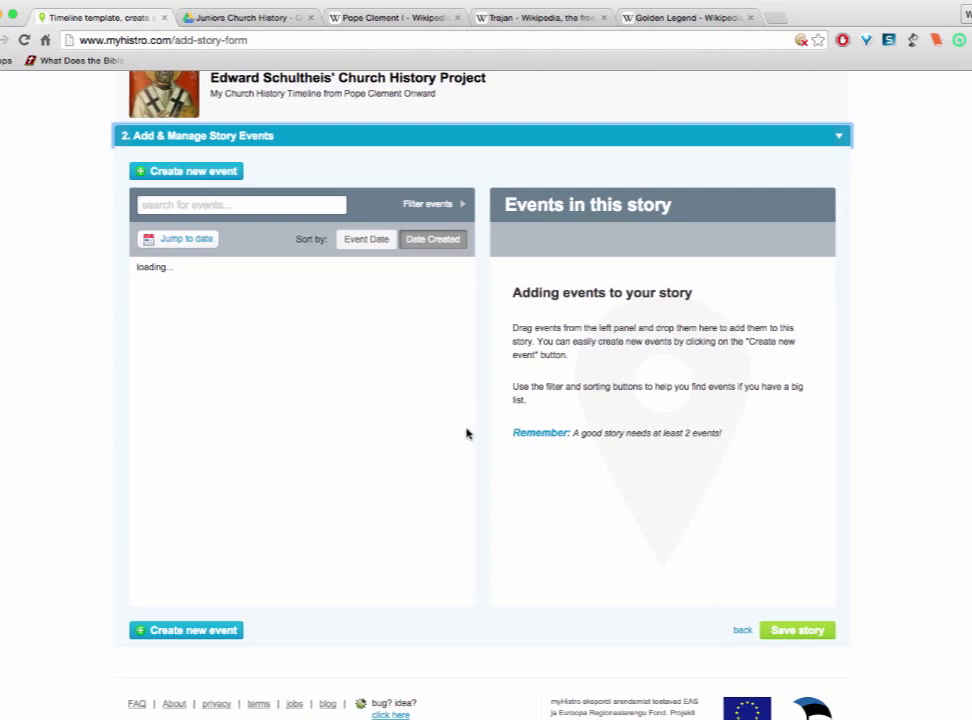
left_click(207, 175)
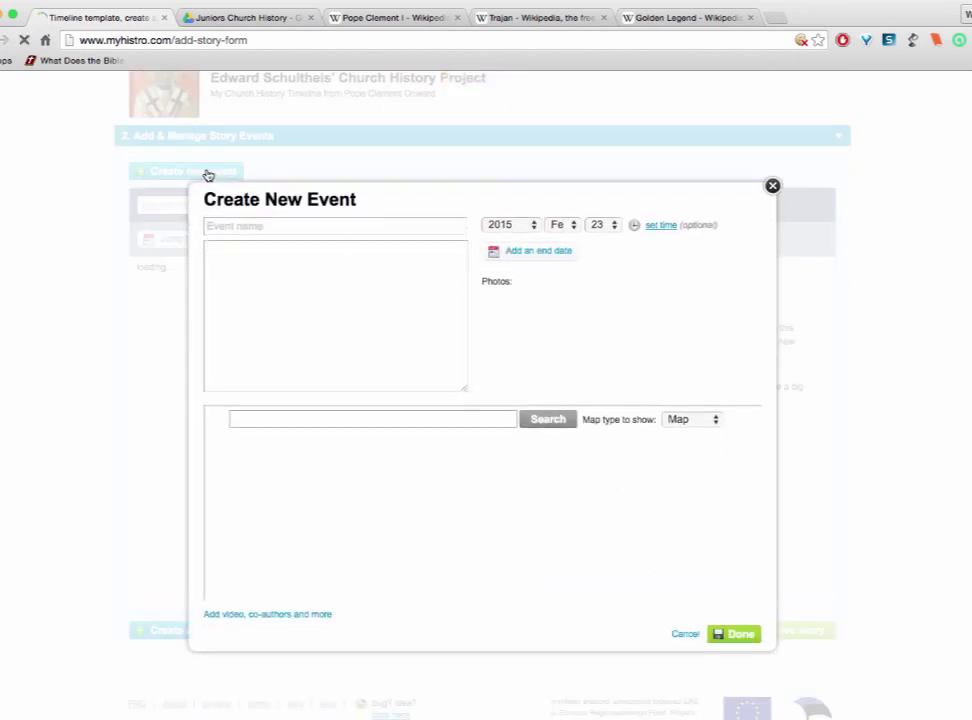
left_click(221, 217)
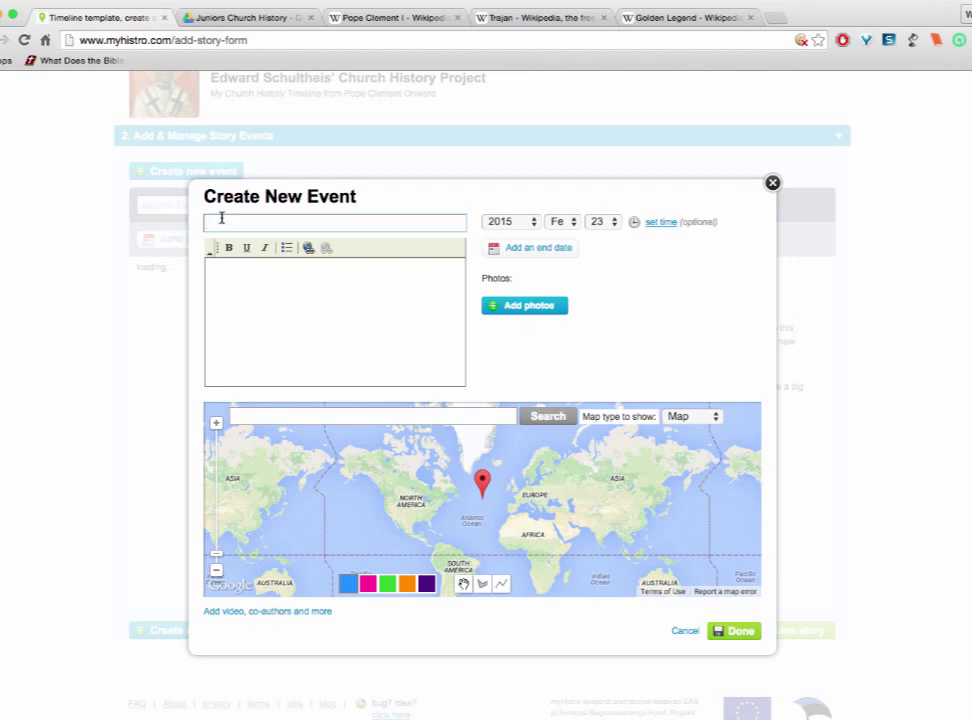
type("Pope Clement I")
Look through the Wikipedia article on Pope Clement I for information about his life and writings
left_click(393, 19)
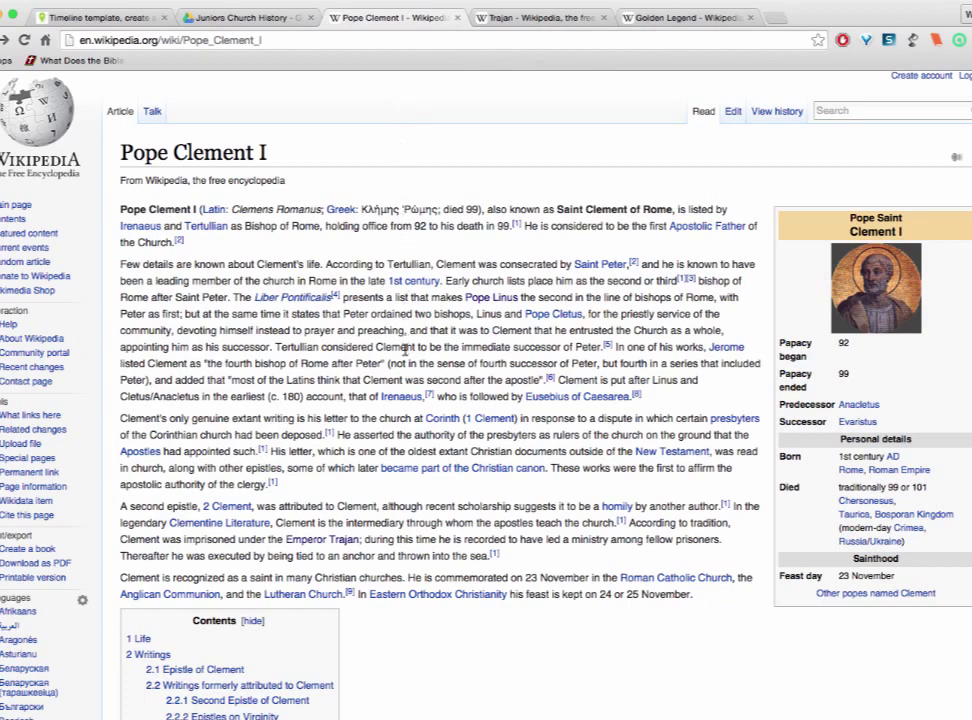
scroll(405, 348, "down", 15)
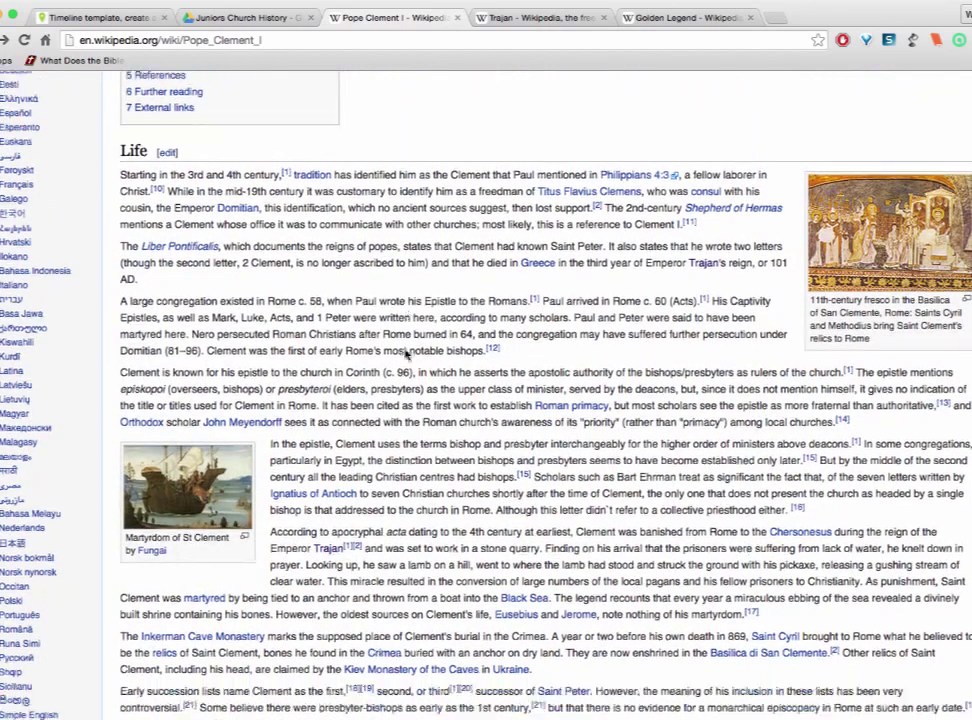
scroll(405, 350, "down", 8)
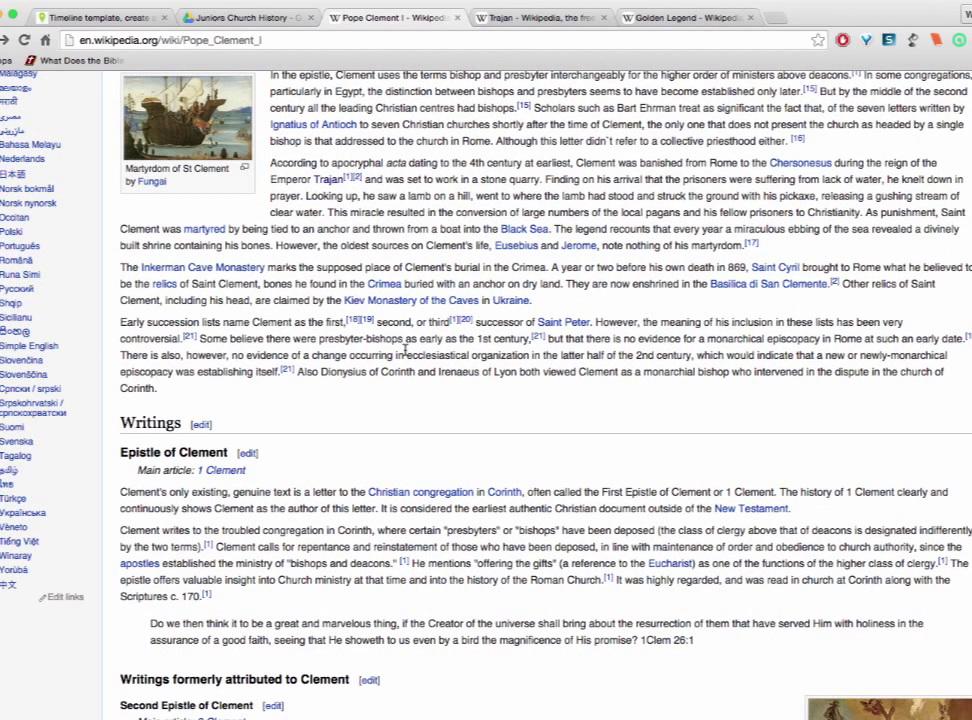
scroll(405, 348, "down", 5)
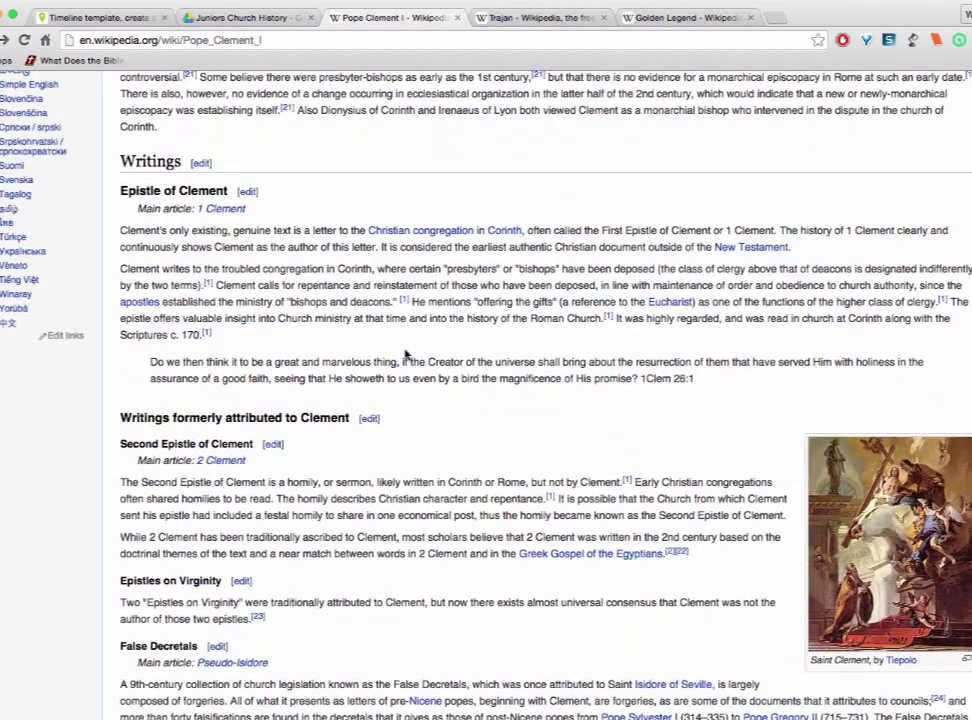
scroll(405, 354, "down", 6)
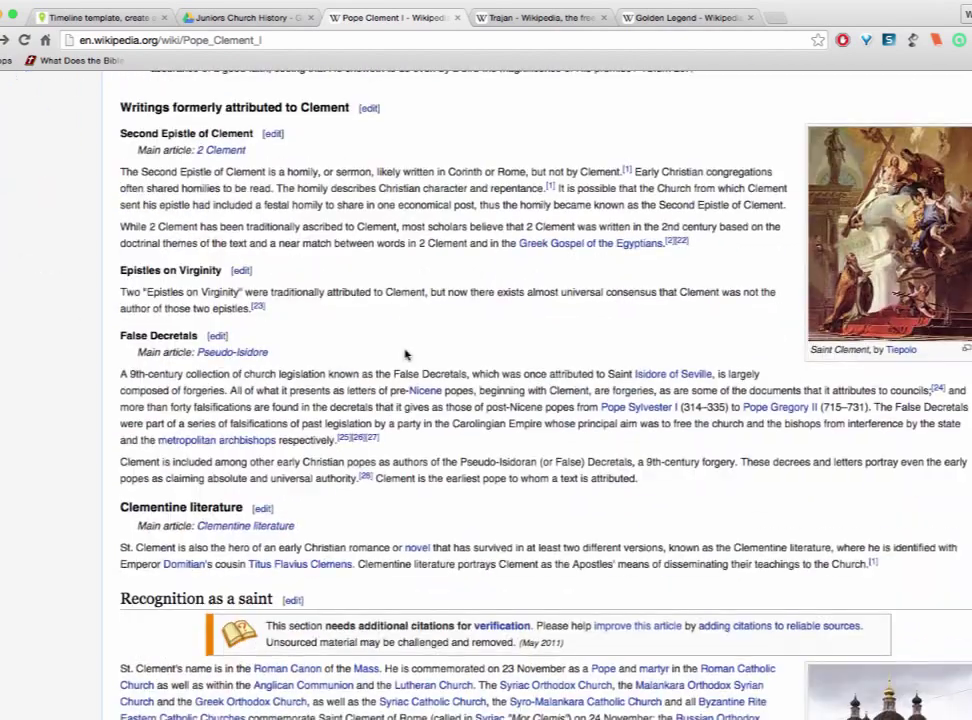
scroll(405, 354, "down", 8)
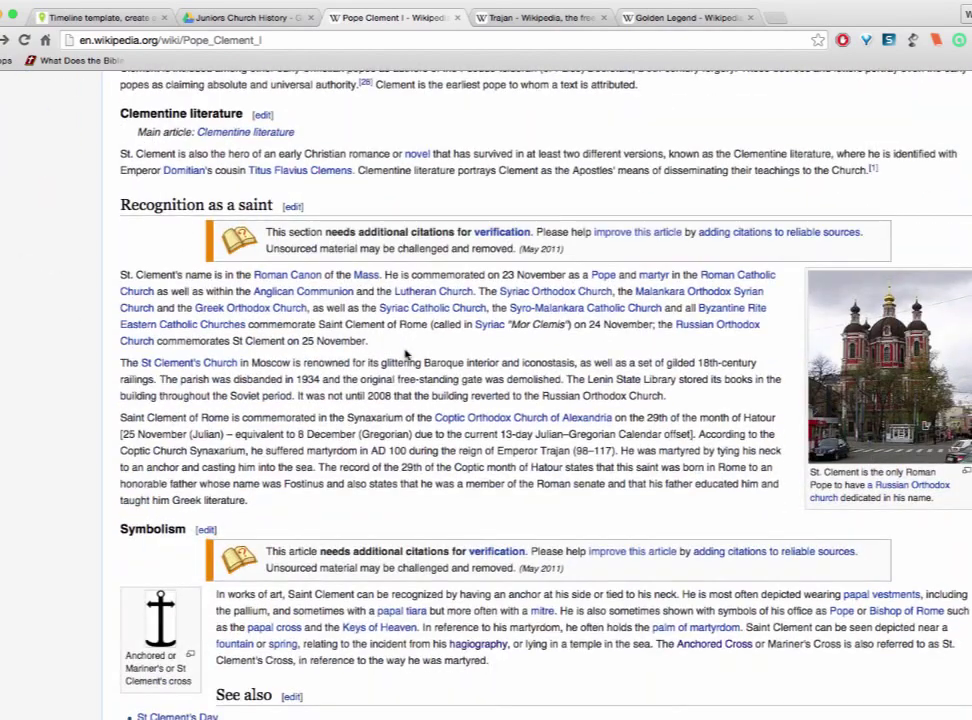
scroll(405, 354, "down", 5)
scroll(405, 352, "up", 20)
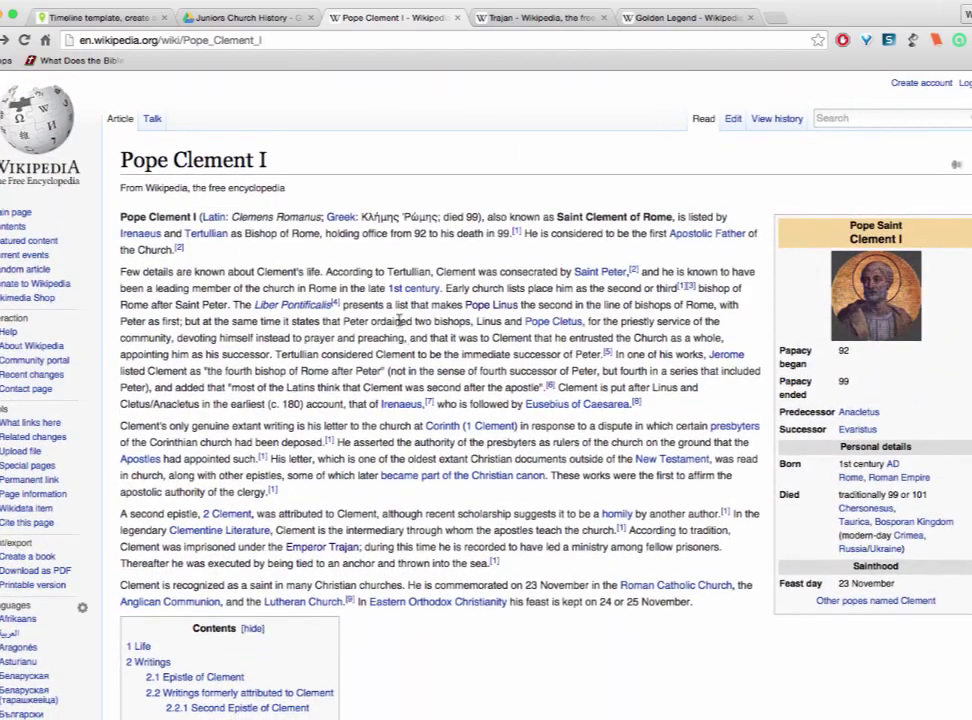
Return to the myHistro event form and begin the event description with "Enter the information about your person or event here"
left_click(114, 17)
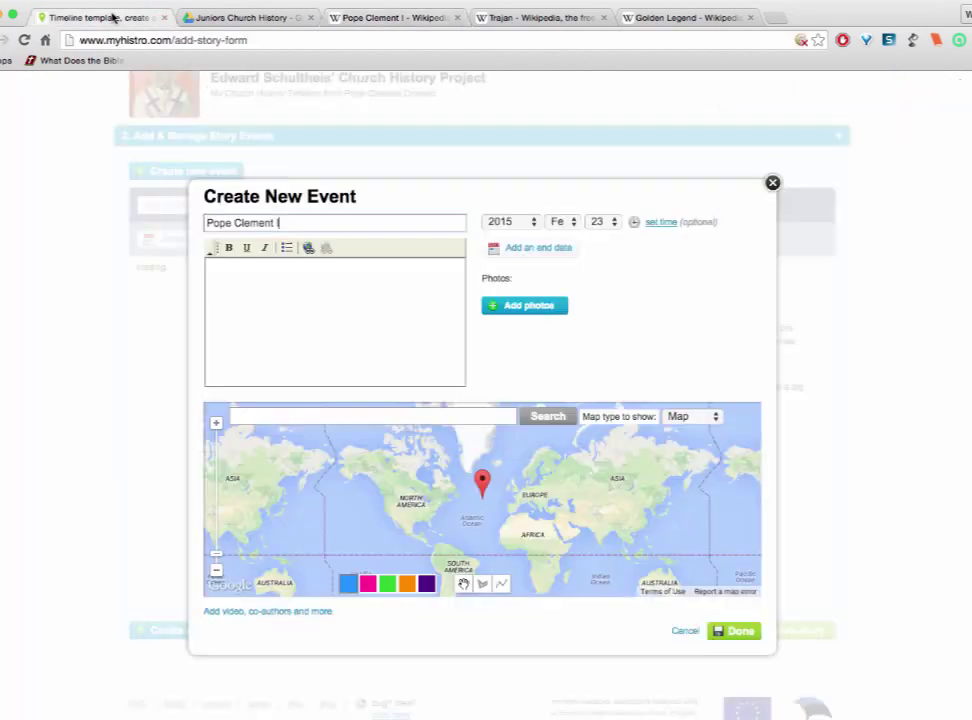
left_click(401, 360)
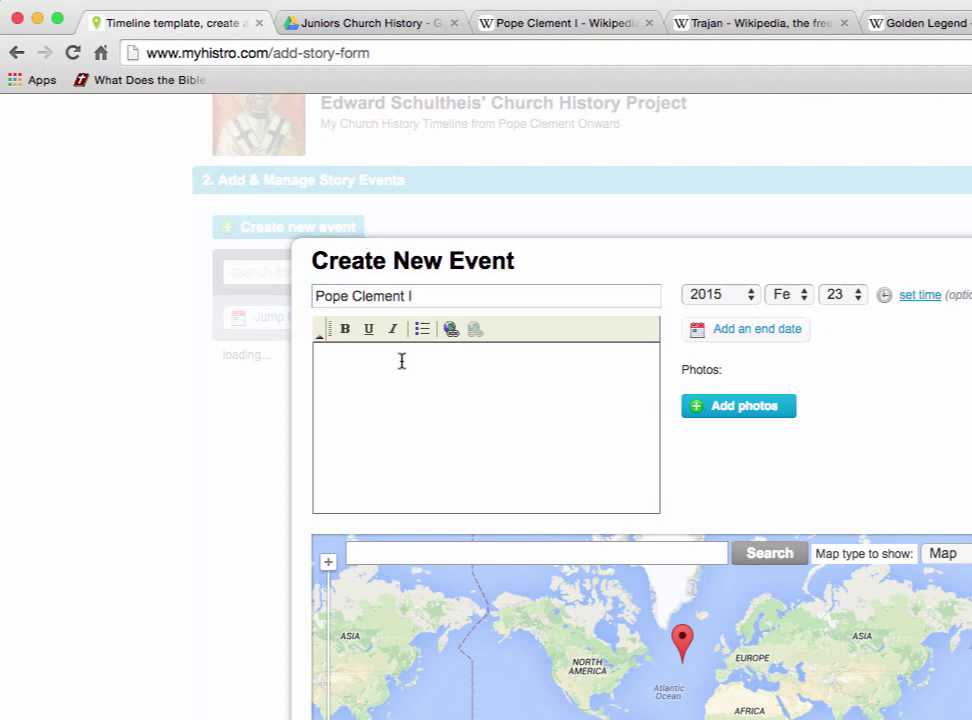
type("Enter the information about th")
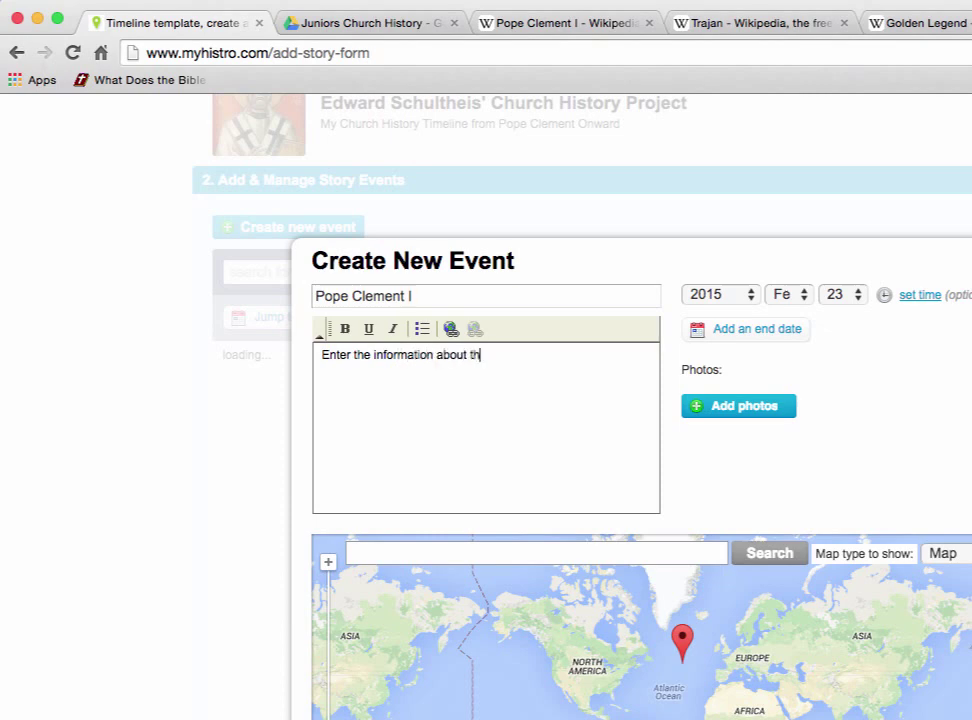
key("BackSpace")
key("BackSpace")
type("your person or event here")
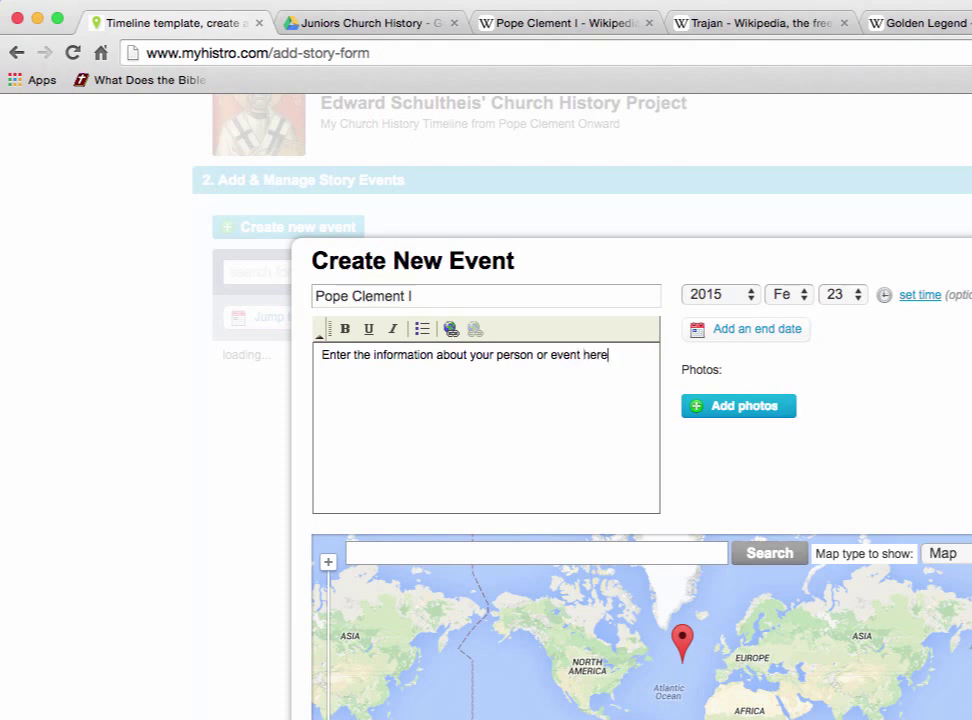
Continue the event description with ". Keep it brief, try to limit the information to a paragraph or two."
type(". Keep it brieft")
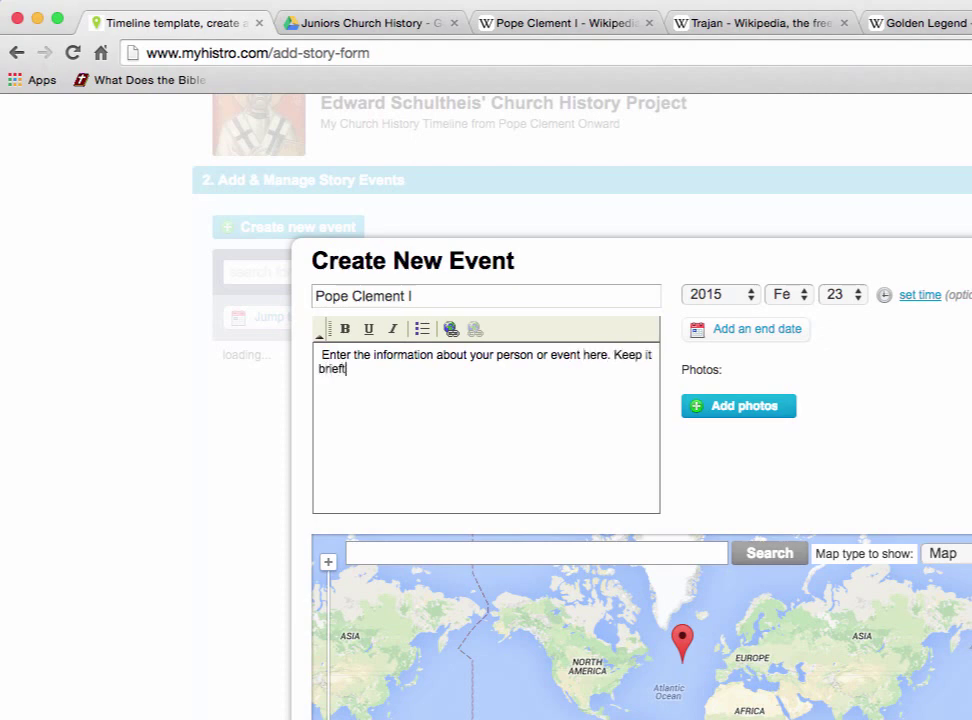
type(",")
key("BackSpace")
key("BackSpace")
key("BackSpace")
type(", try to limit the inof")
key("BackSpace")
key("BackSpace")
type("fo")
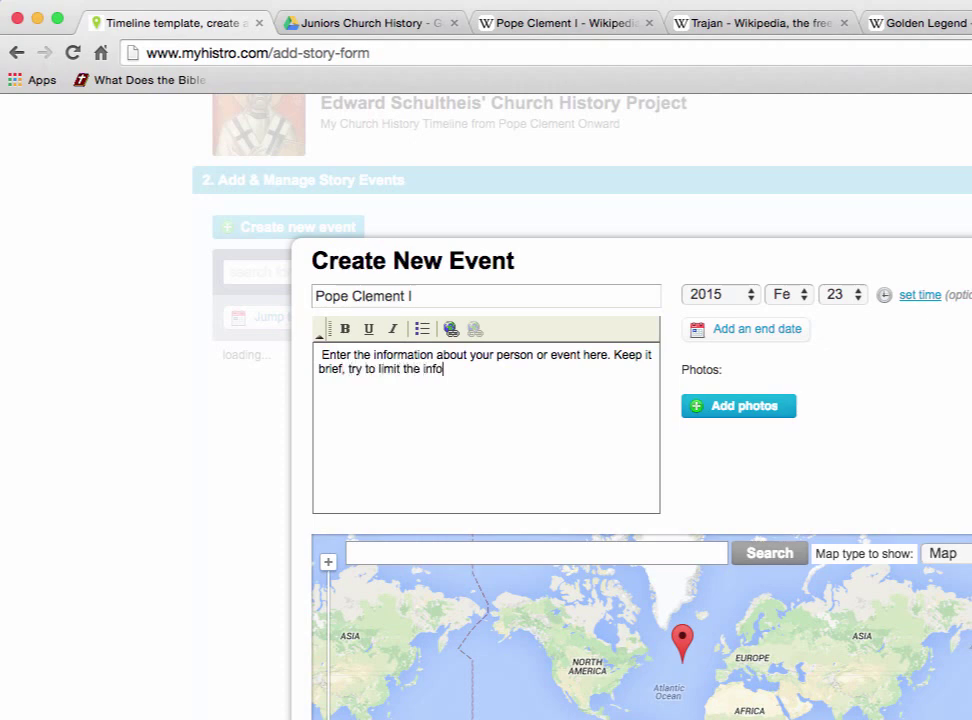
type("rmation to a")
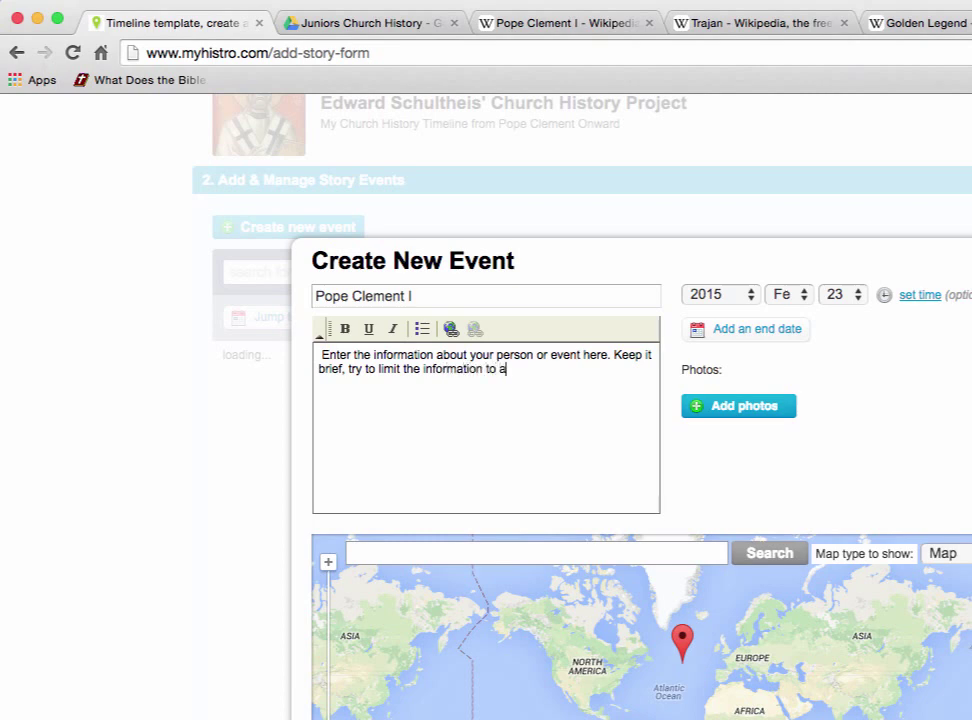
type(" paragraph or two.")
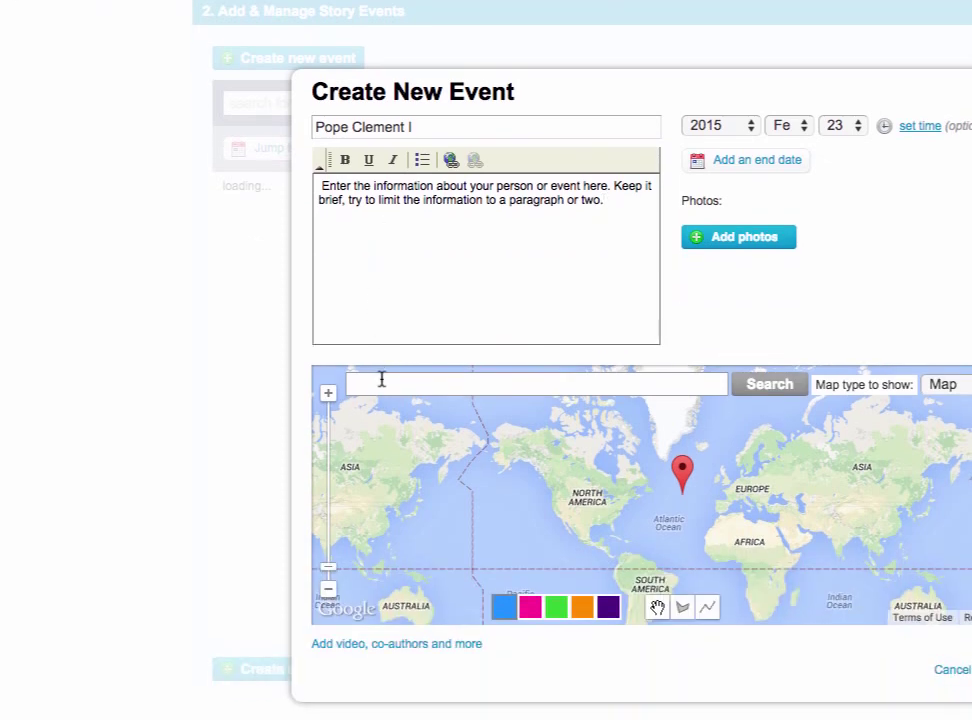
Find Vatican City on the event map and place the event's location marker there
left_click(381, 379)
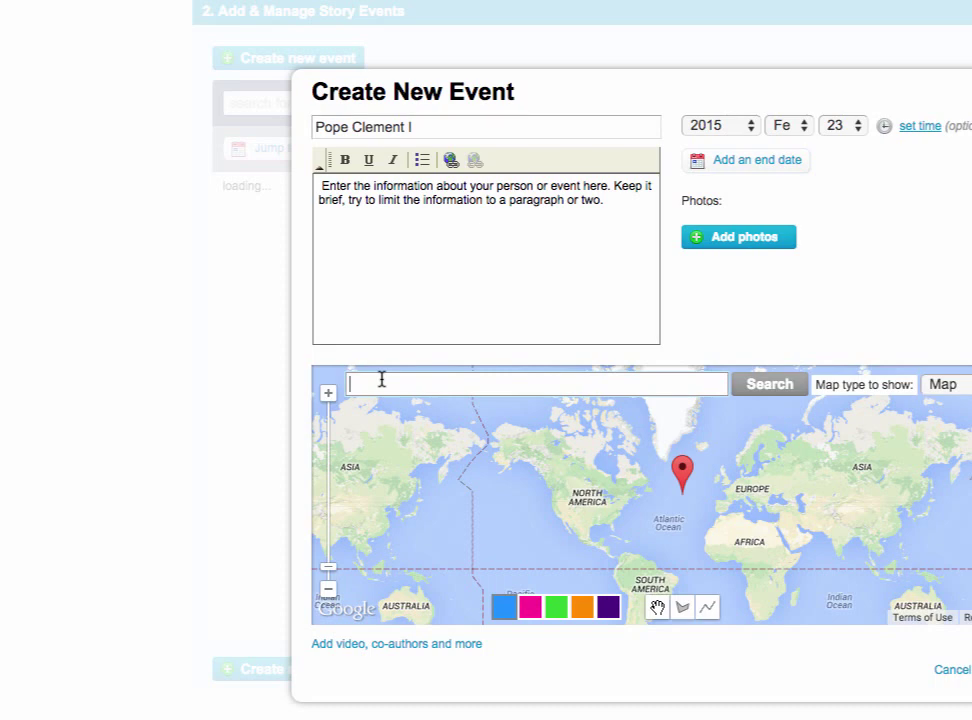
type("Vatican City")
left_click(768, 386)
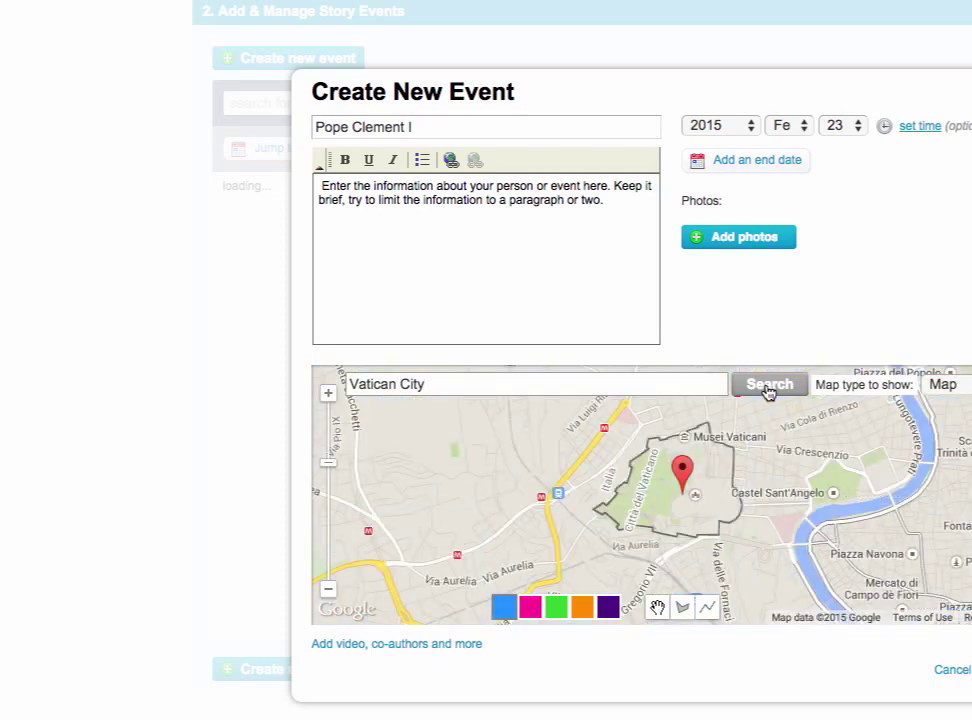
left_click(331, 590)
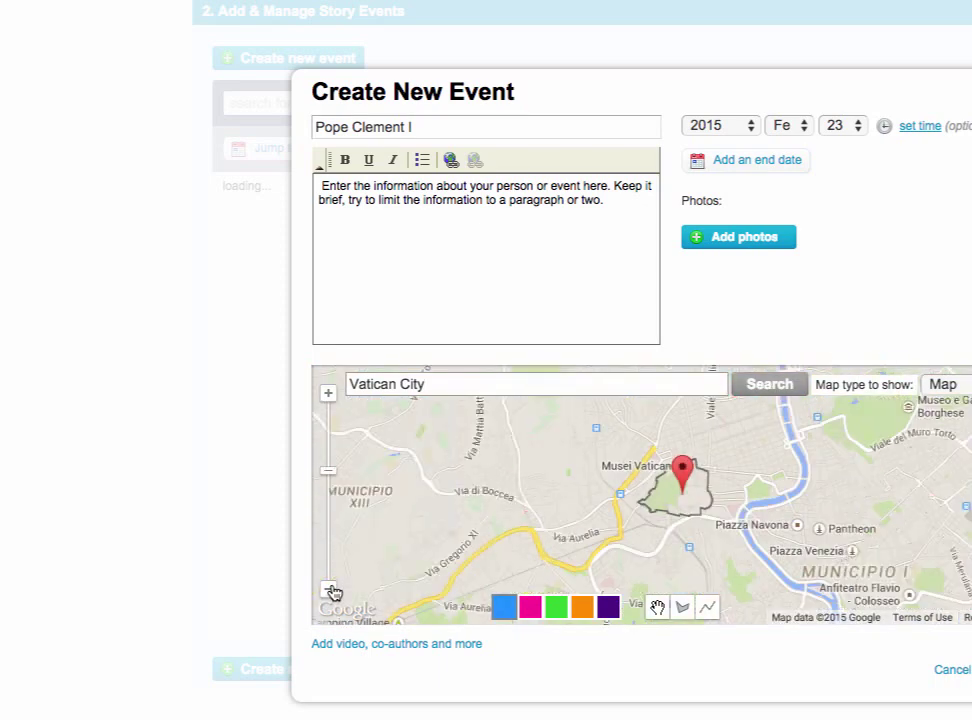
left_click(331, 590)
left_click(331, 590)
left_click(331, 590)
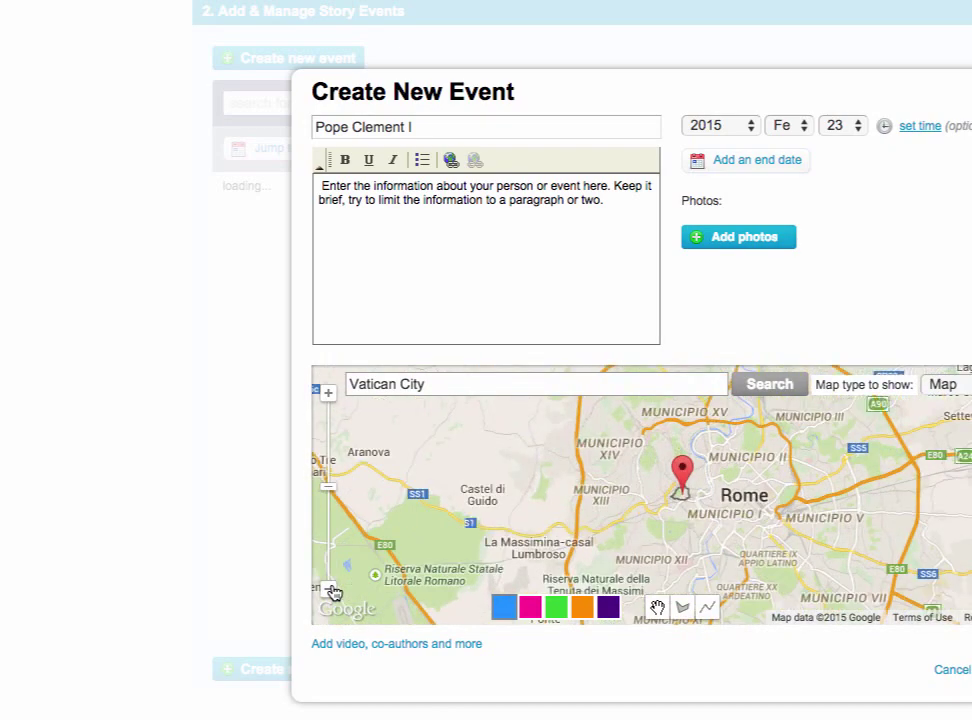
left_click(331, 590)
left_click(331, 590)
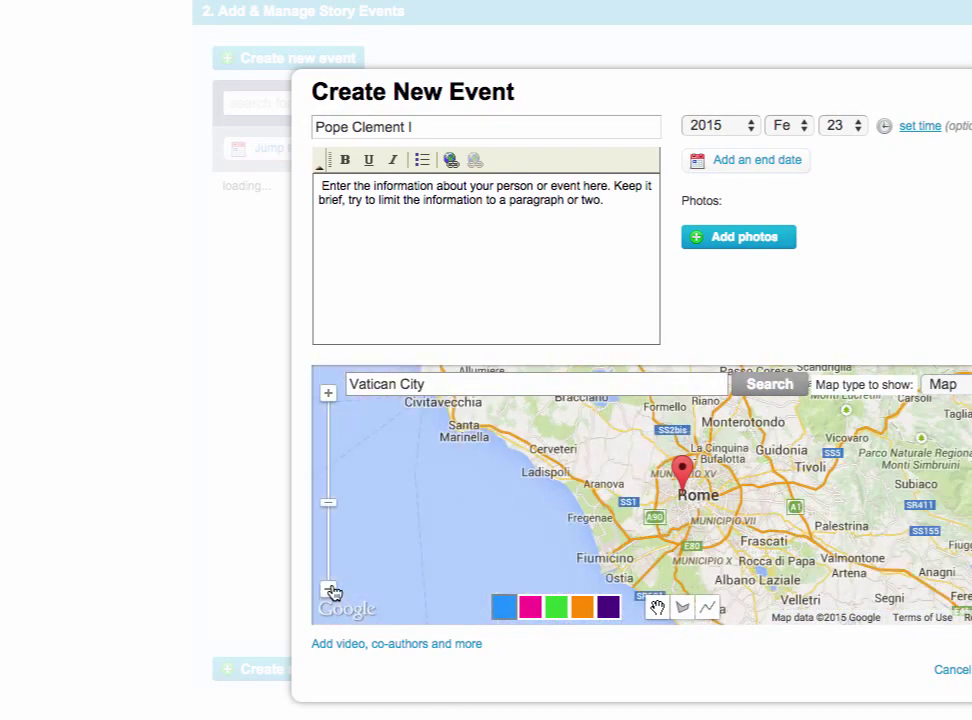
left_click(331, 590)
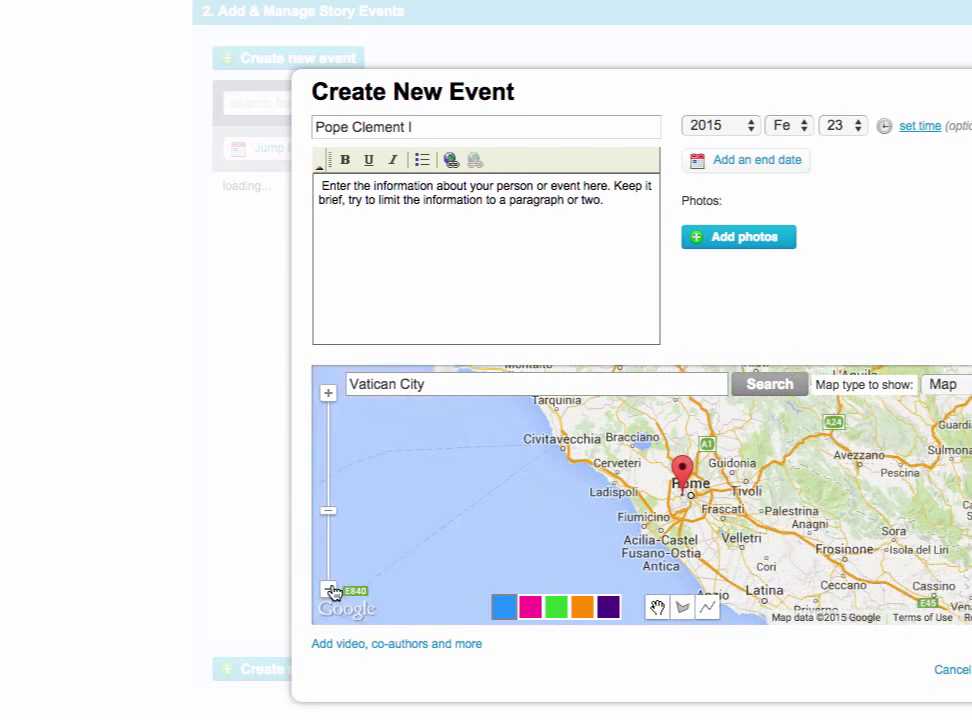
left_click(331, 590)
Set the event's map type to Hybrid after trying Satellite
left_click(942, 384)
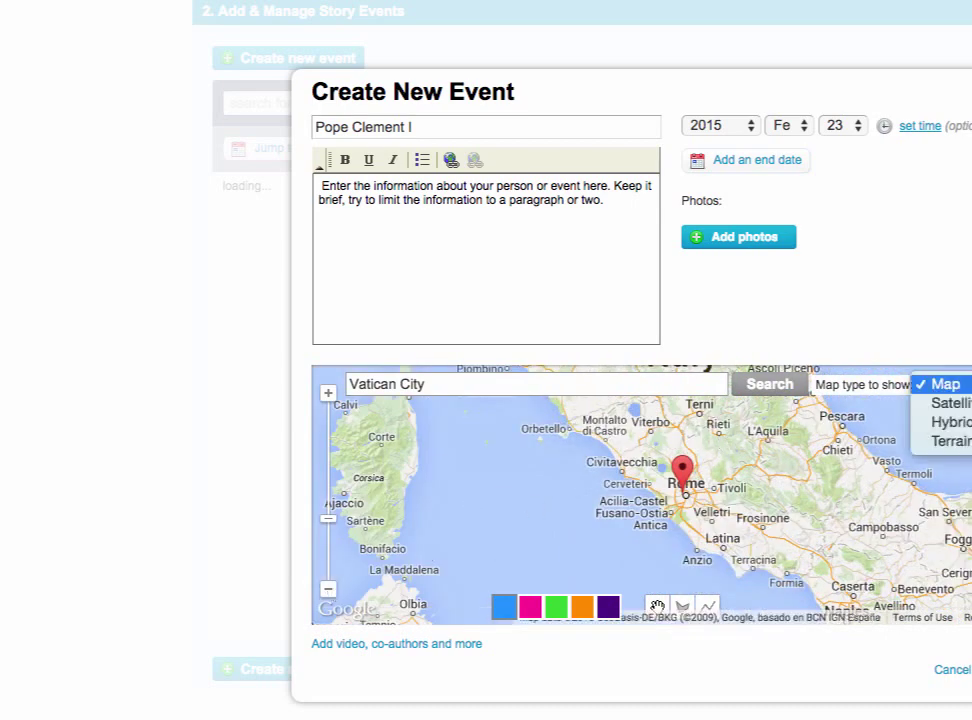
left_click(962, 404)
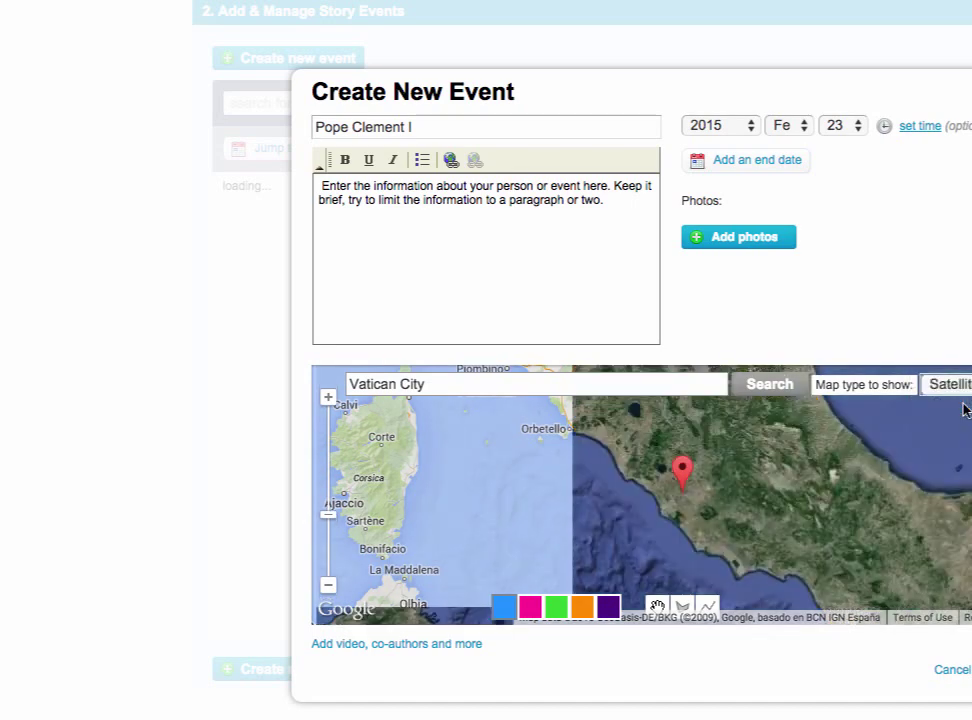
left_click(955, 389)
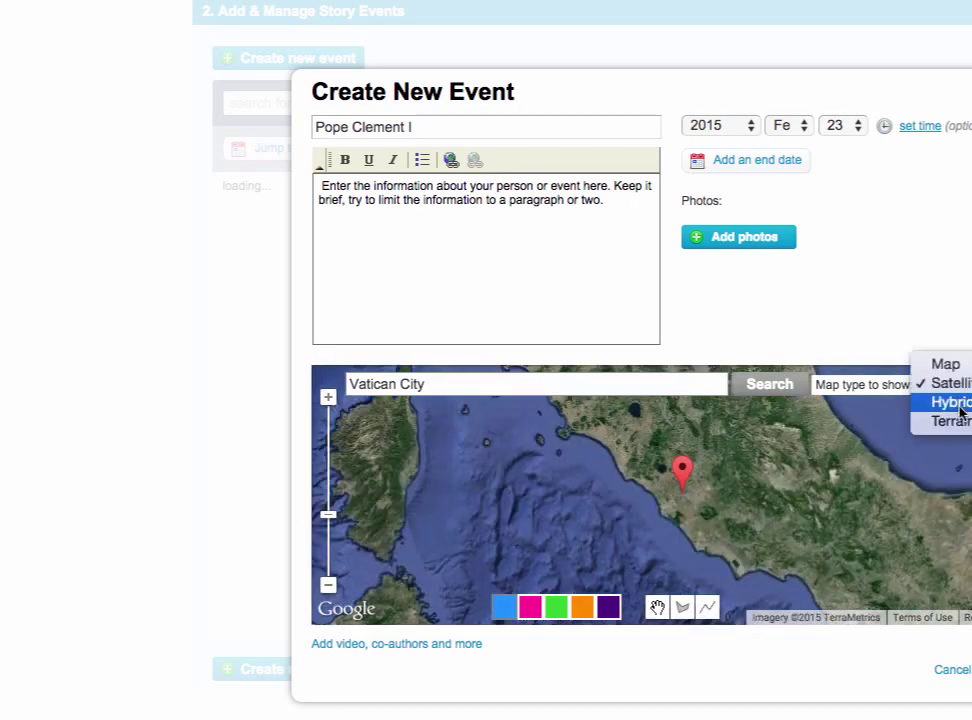
left_click(961, 403)
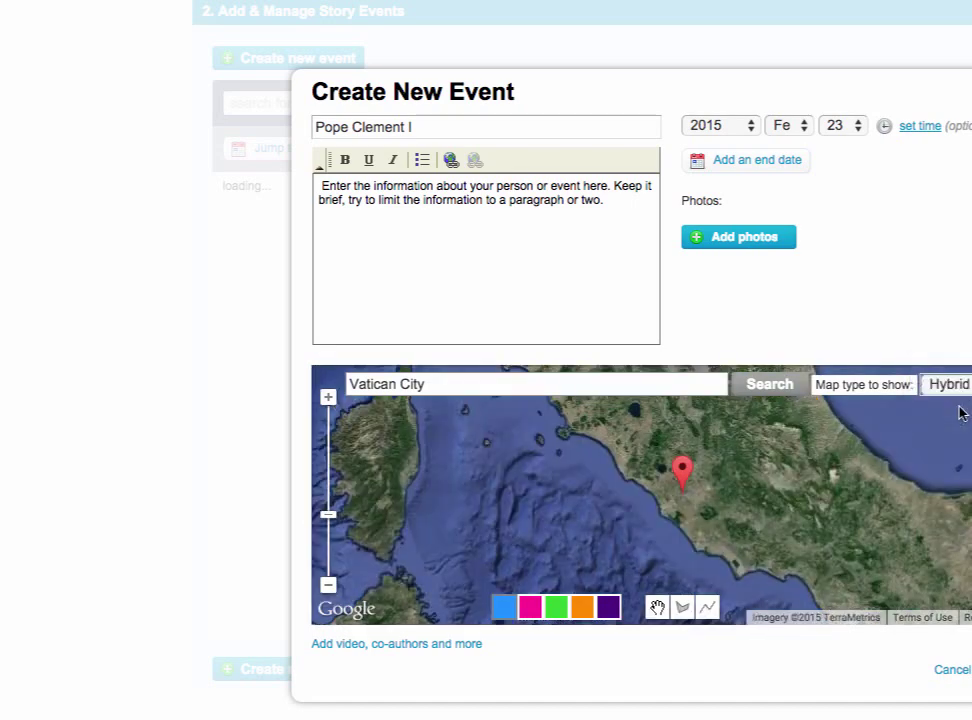
left_click(328, 584)
left_click(328, 586)
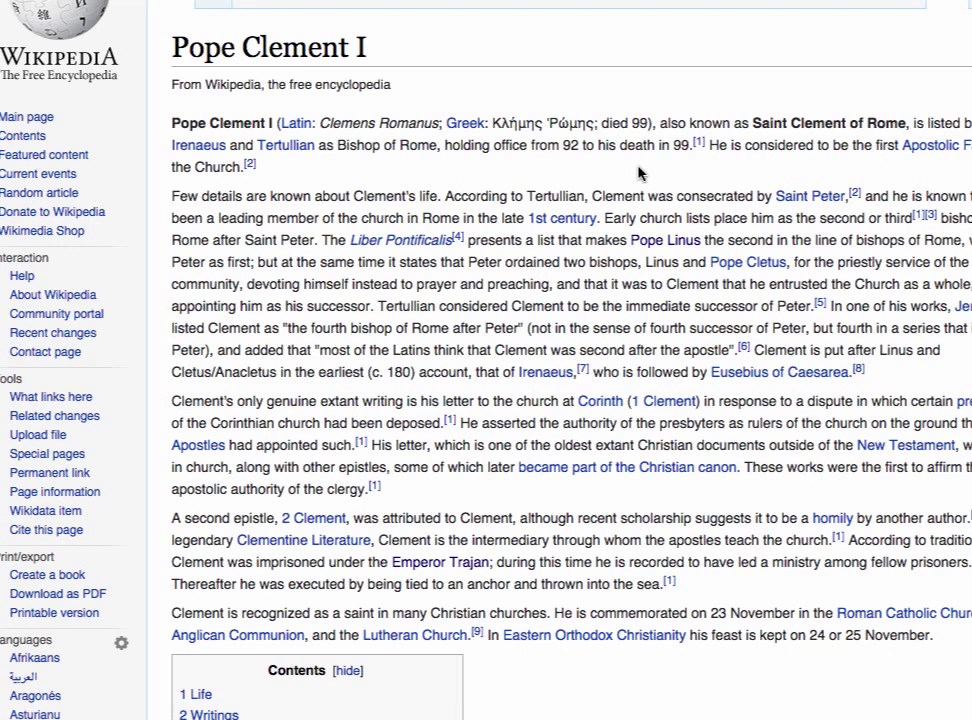
Check Clement's years in office in the Wikipedia article and set the event's start date to year 92 with an unknown month
left_click_drag(445, 146, 692, 140)
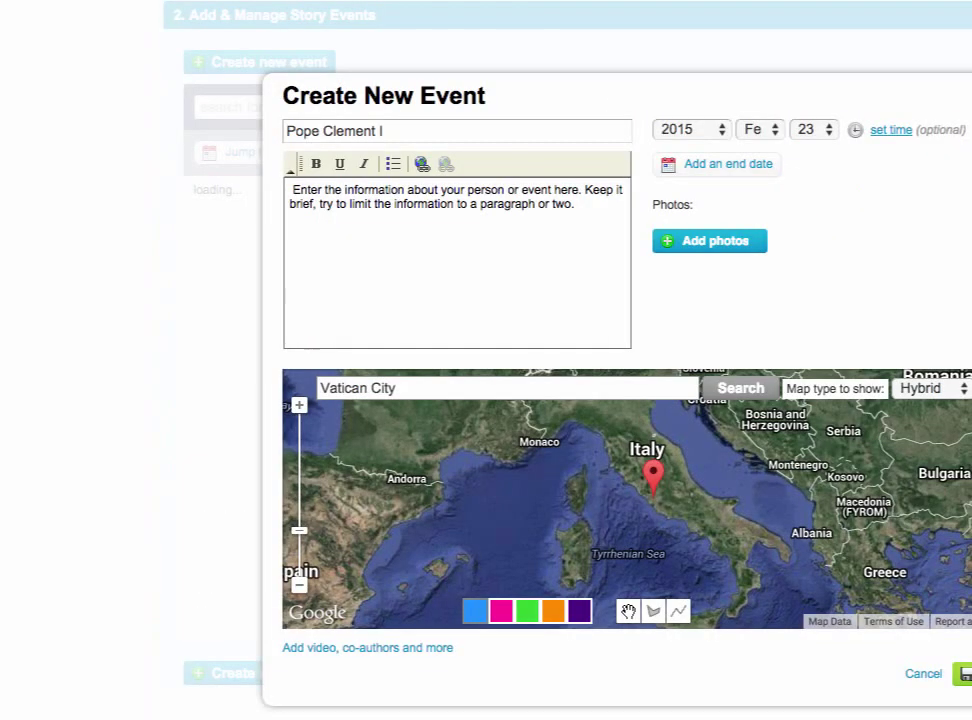
left_click(758, 129)
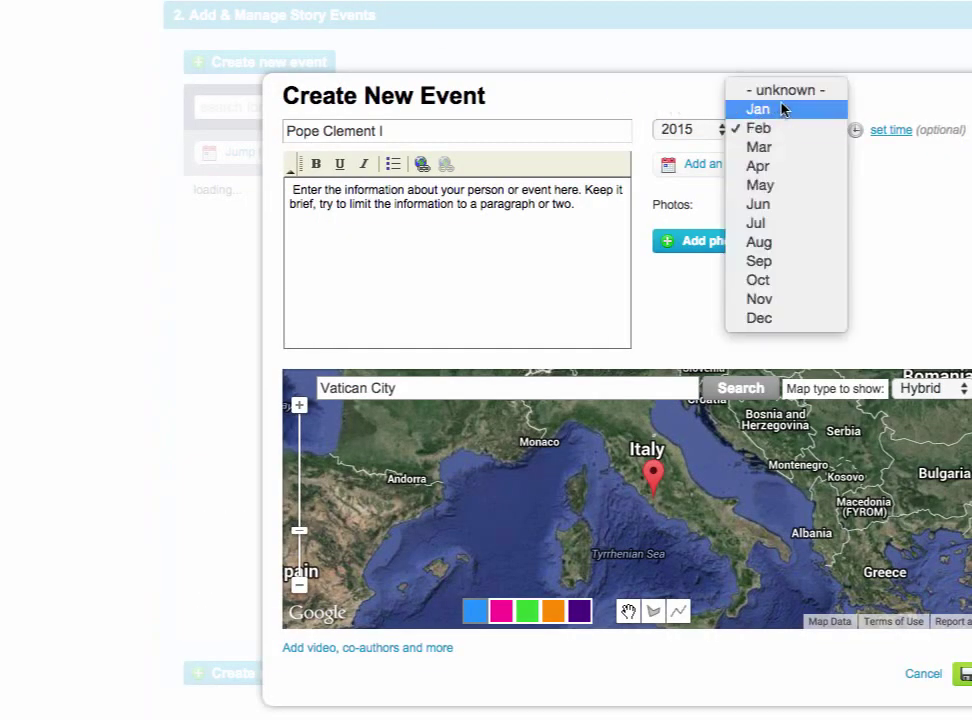
left_click(785, 90)
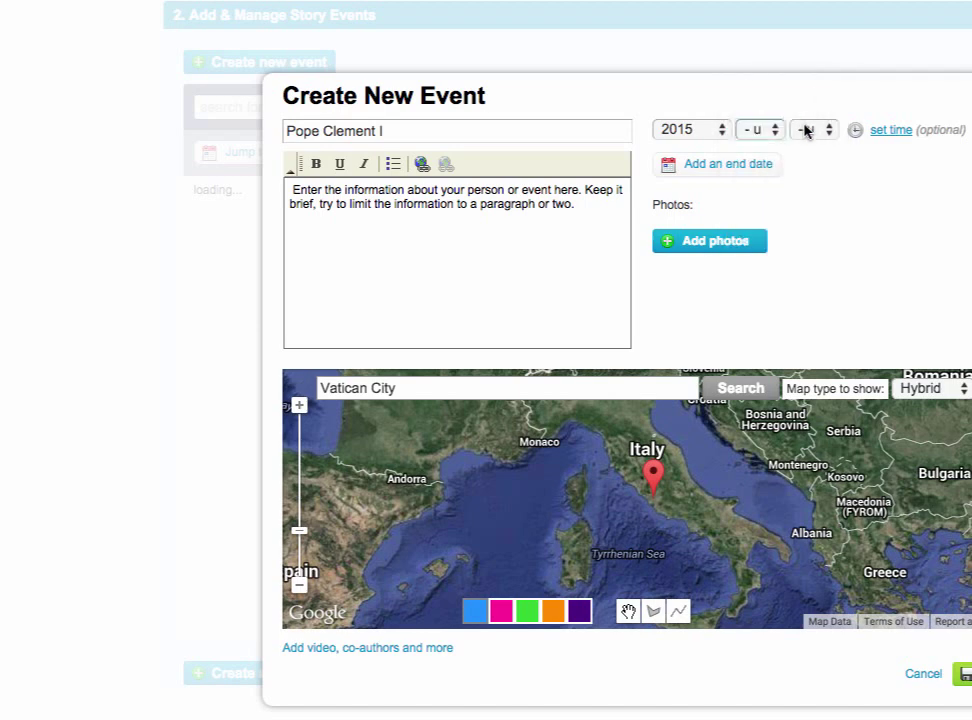
left_click(716, 137)
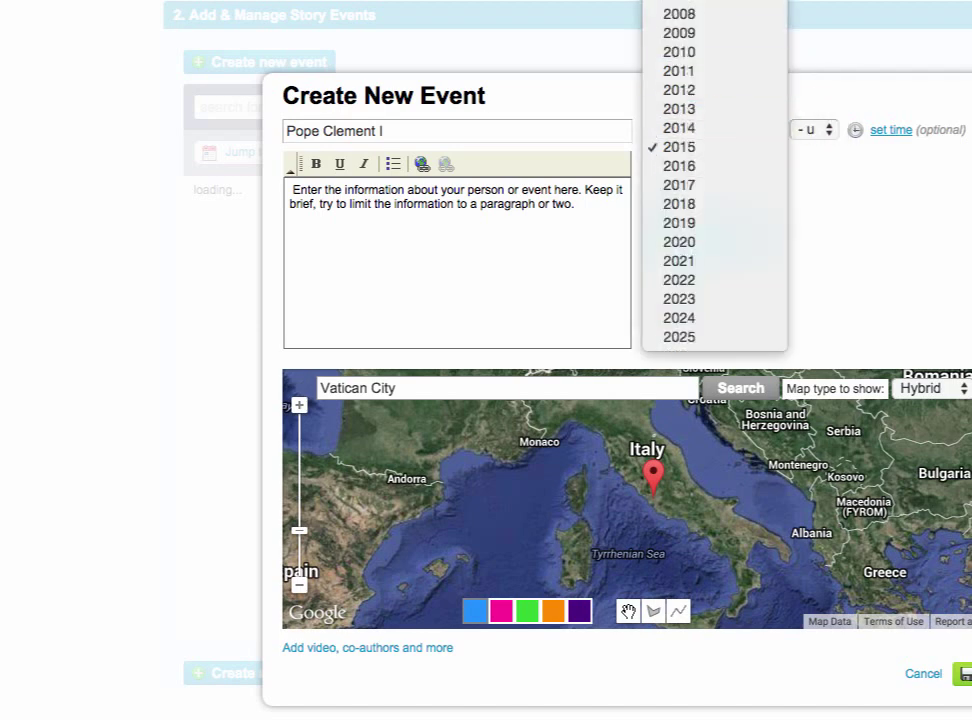
scroll(715, 264, "up", 10)
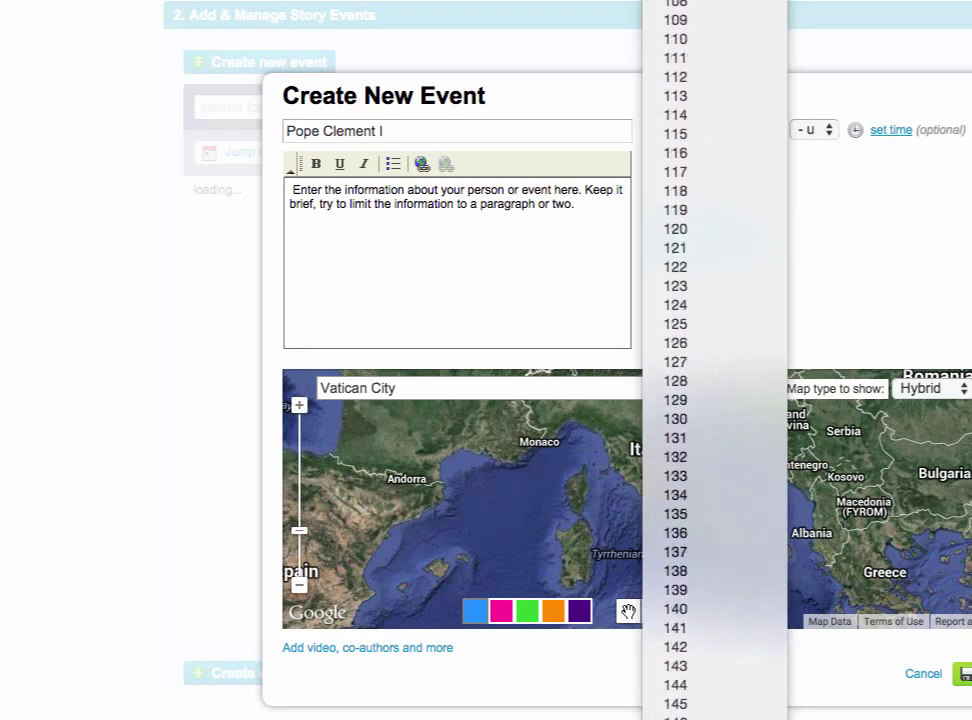
left_click(692, 30)
left_click_drag(694, 126, 546, 121)
type("92")
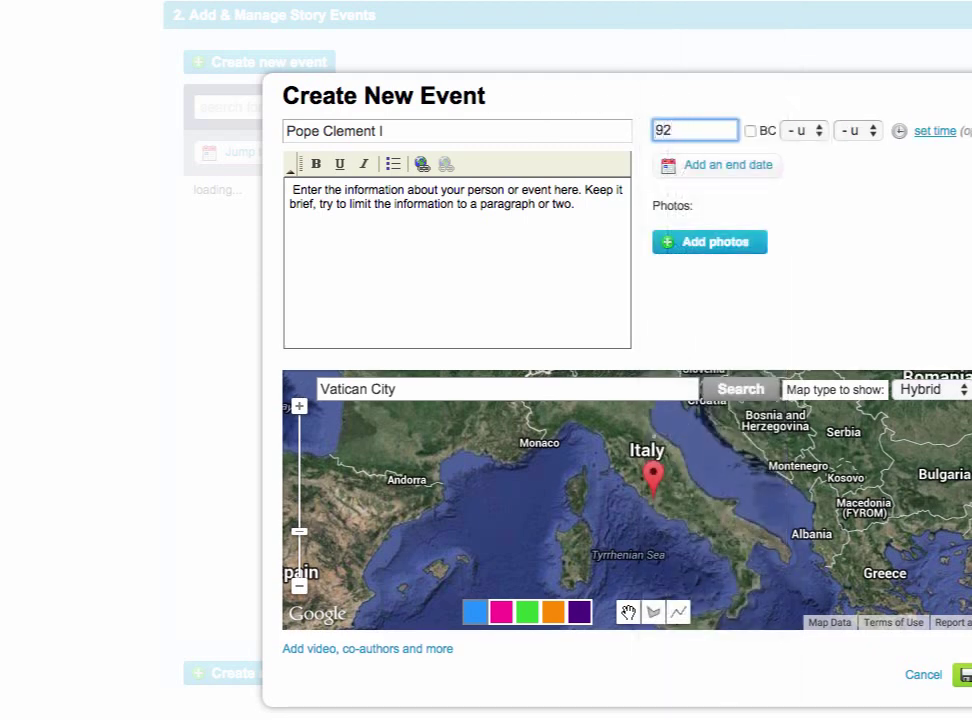
Add an end date of year 97 with an unknown month to the event and save the event
left_click(733, 166)
left_click(757, 163)
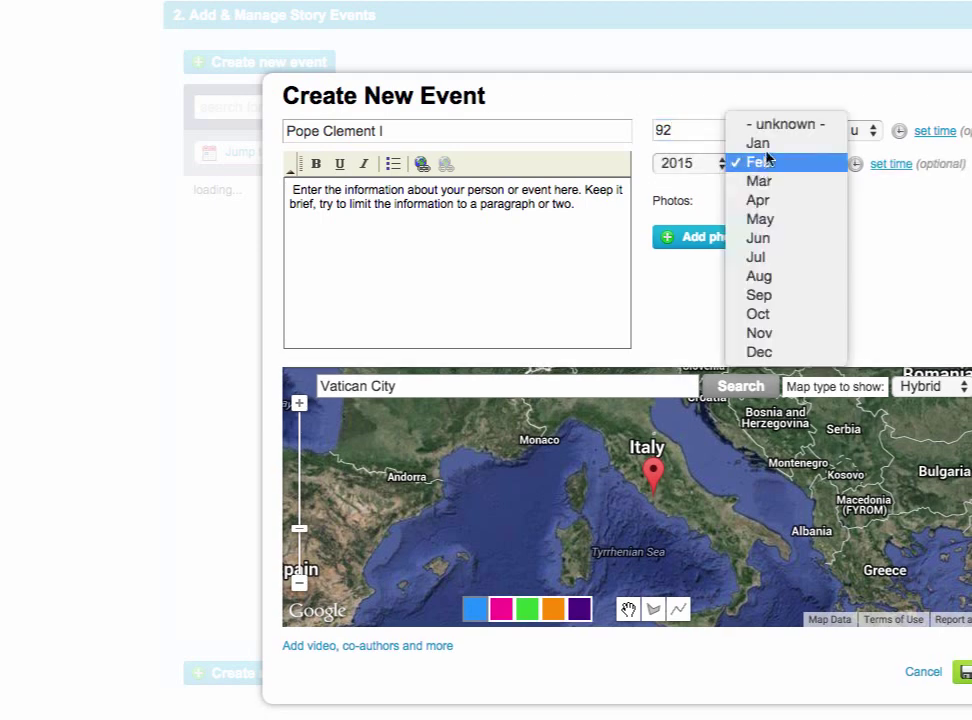
left_click(835, 127)
left_click(820, 165)
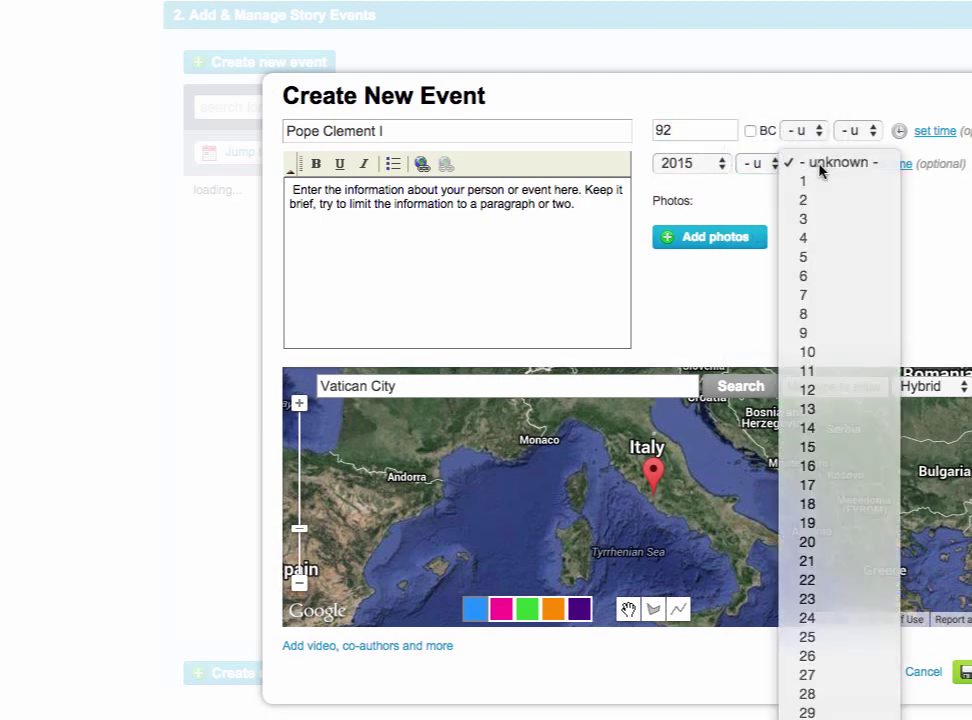
left_click(699, 166)
left_click(699, 166)
scroll(697, 170, "up", 20)
left_click(680, 5)
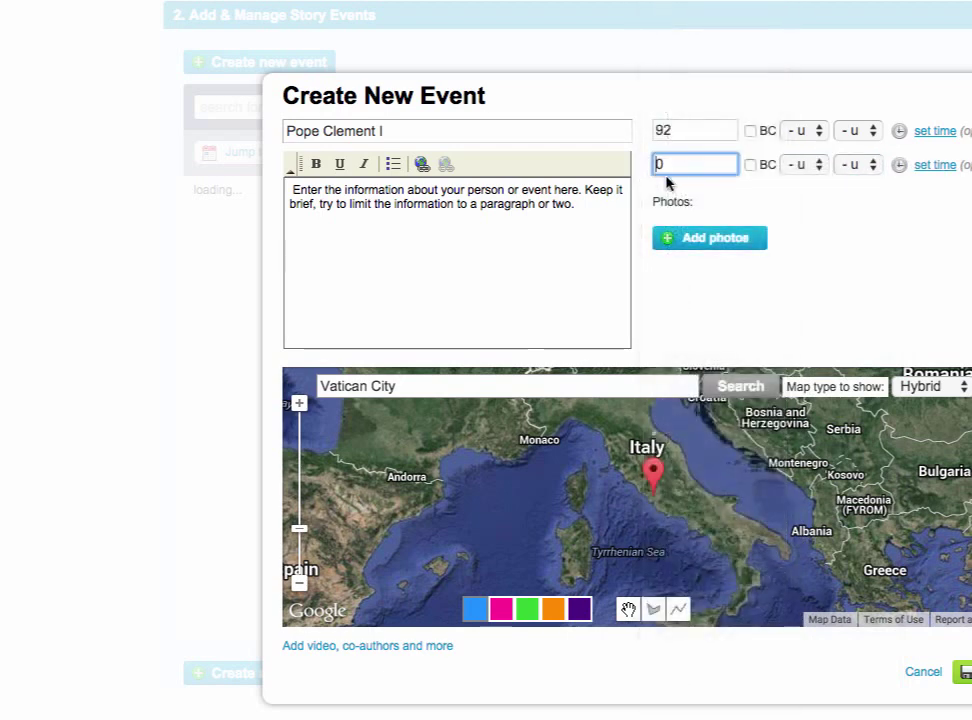
left_click_drag(685, 164, 627, 168)
type("97")
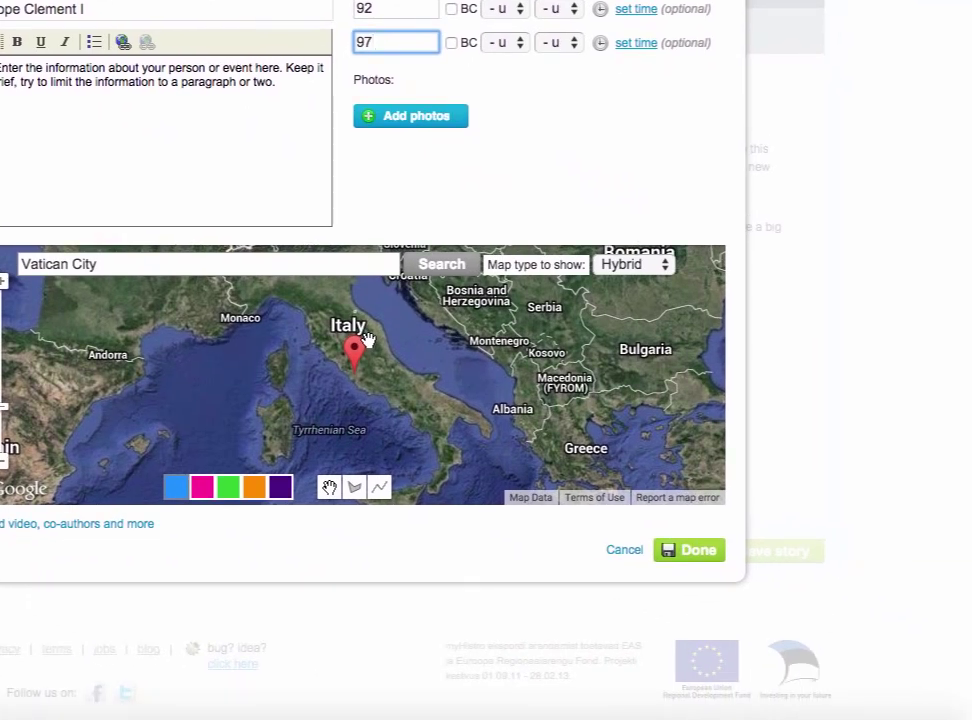
left_click(672, 550)
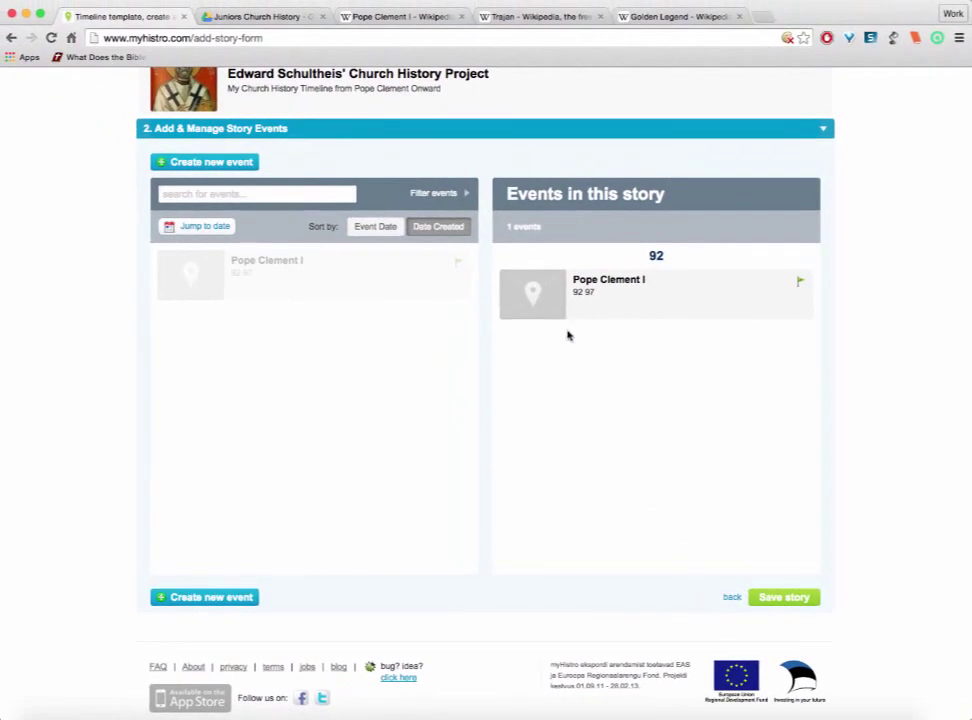
Read the Wikipedia passage on Clement's imprisonment under Emperor Trajan and open the article on Trajan
mouse_move(538, 293)
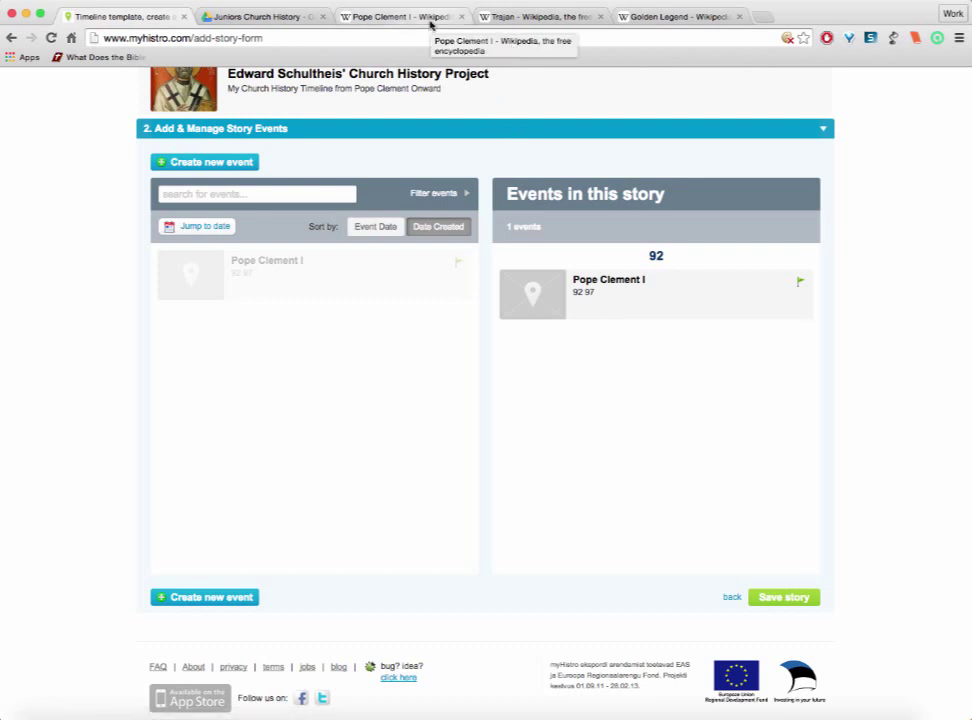
left_click(431, 18)
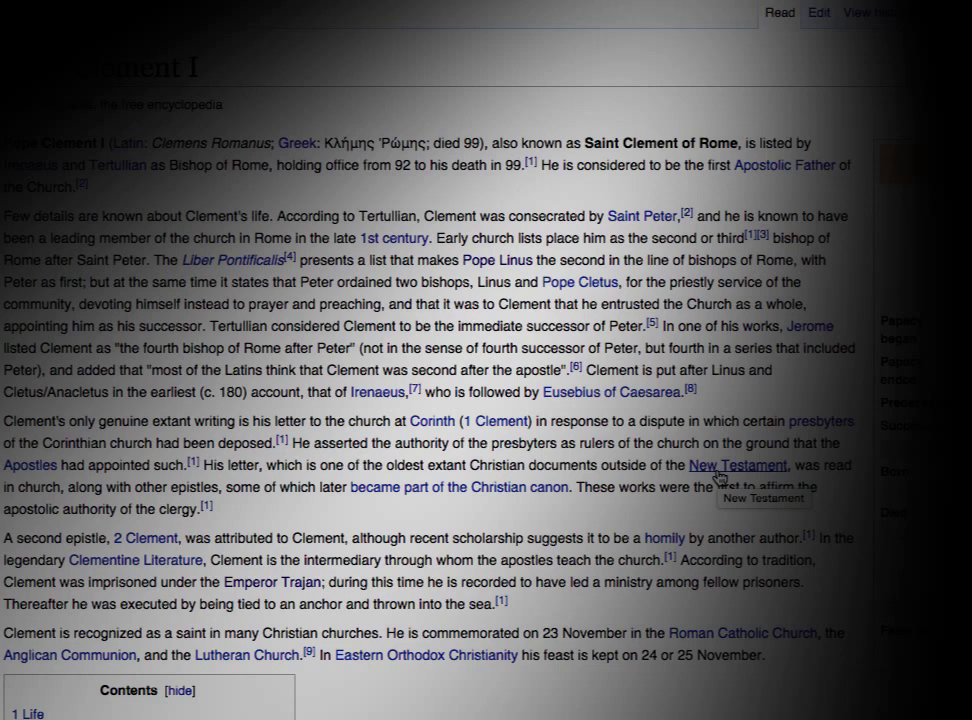
left_click_drag(5, 582, 325, 582)
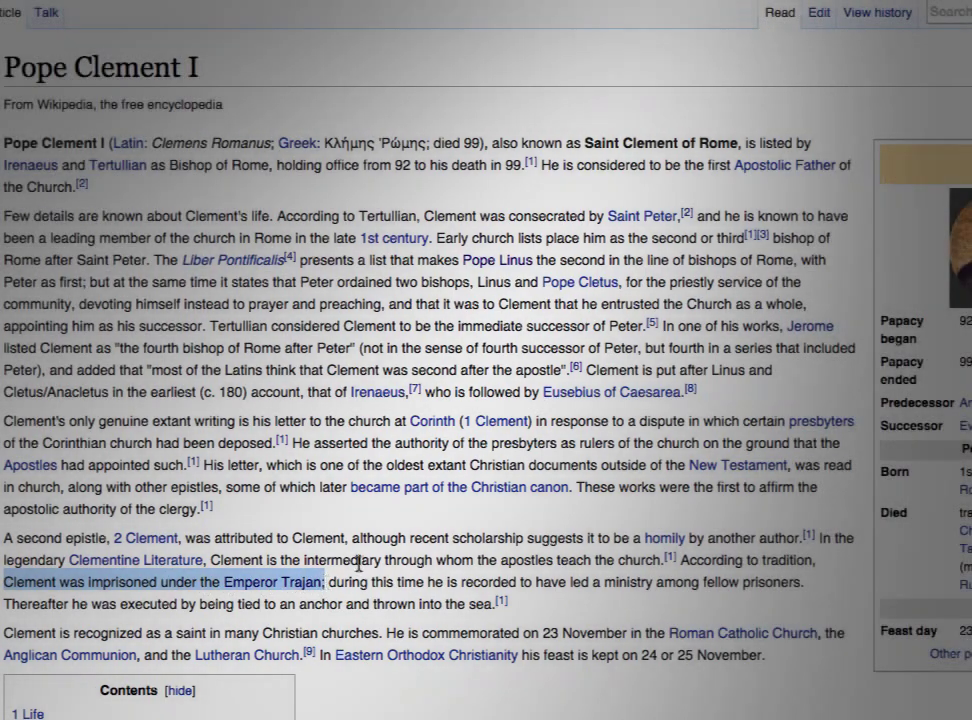
left_click(370, 552)
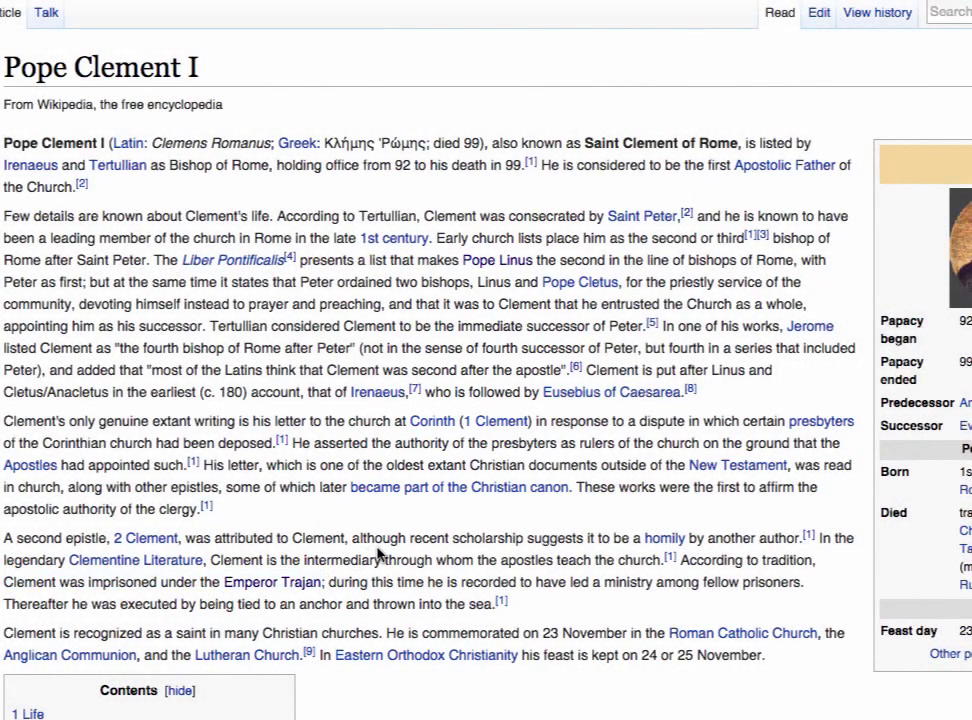
left_click(282, 594)
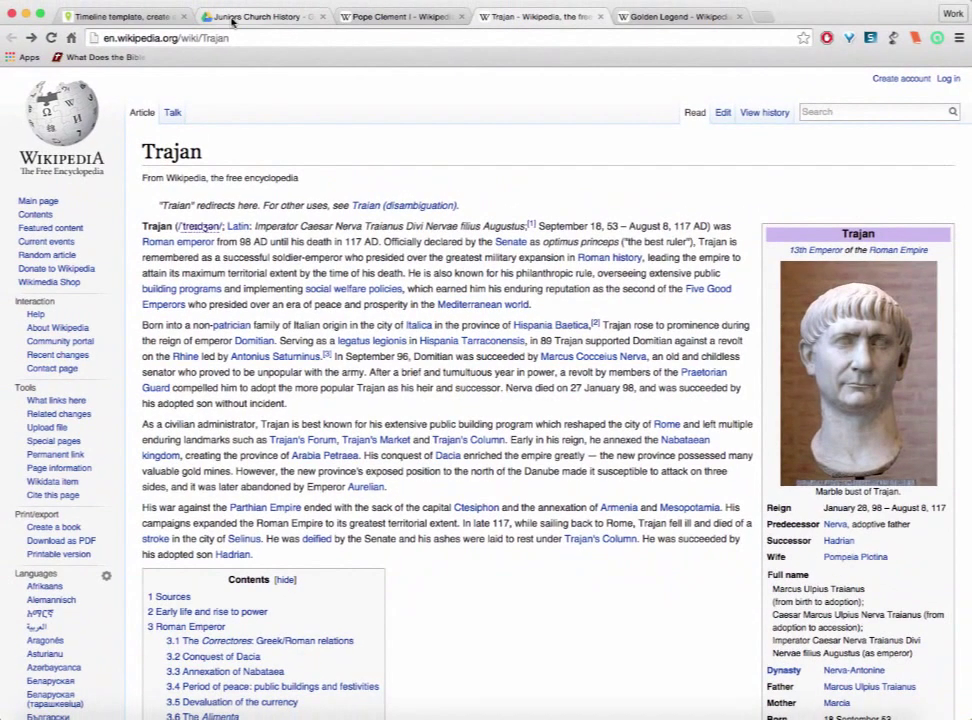
Return to myHistro and create a new event named "Emperor Trajan" with the description "Explain the connection between the two events."
left_click(163, 19)
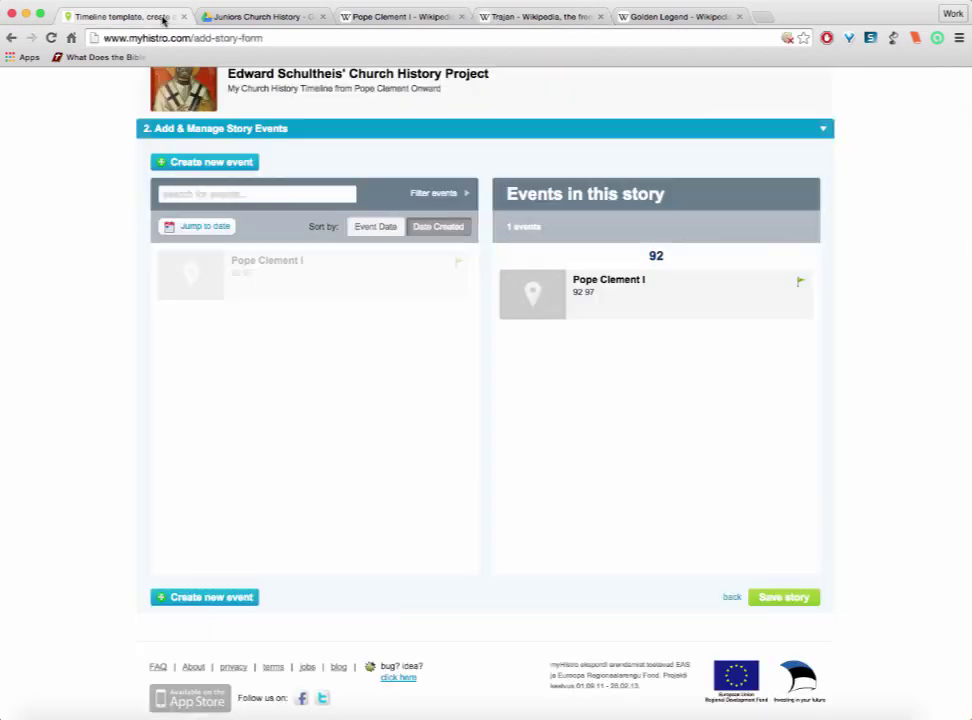
left_click(246, 163)
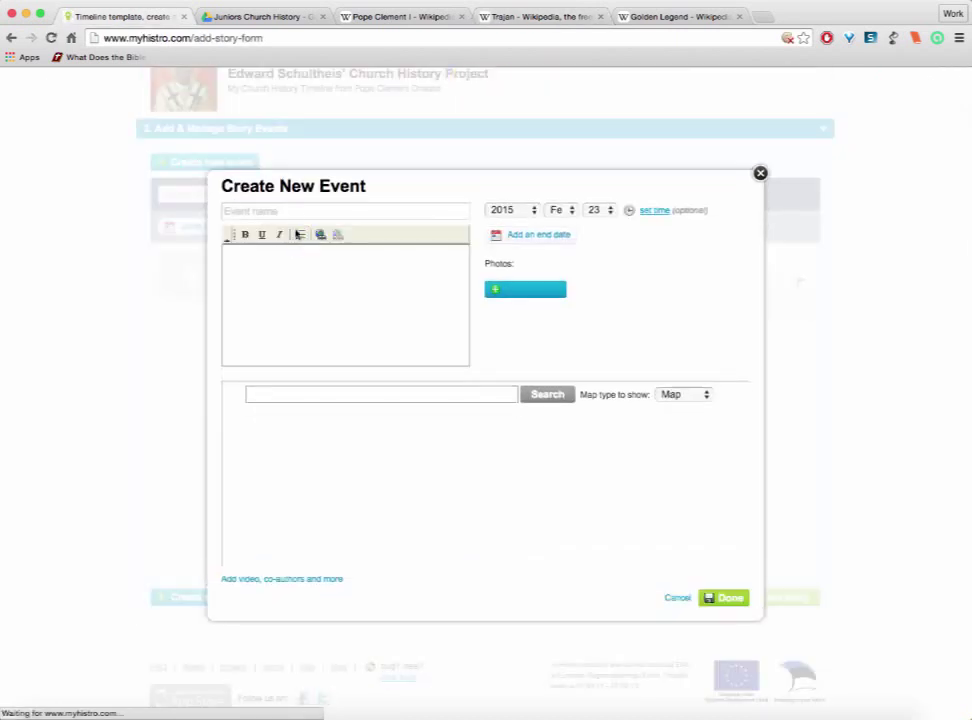
left_click(260, 210)
type("Empe")
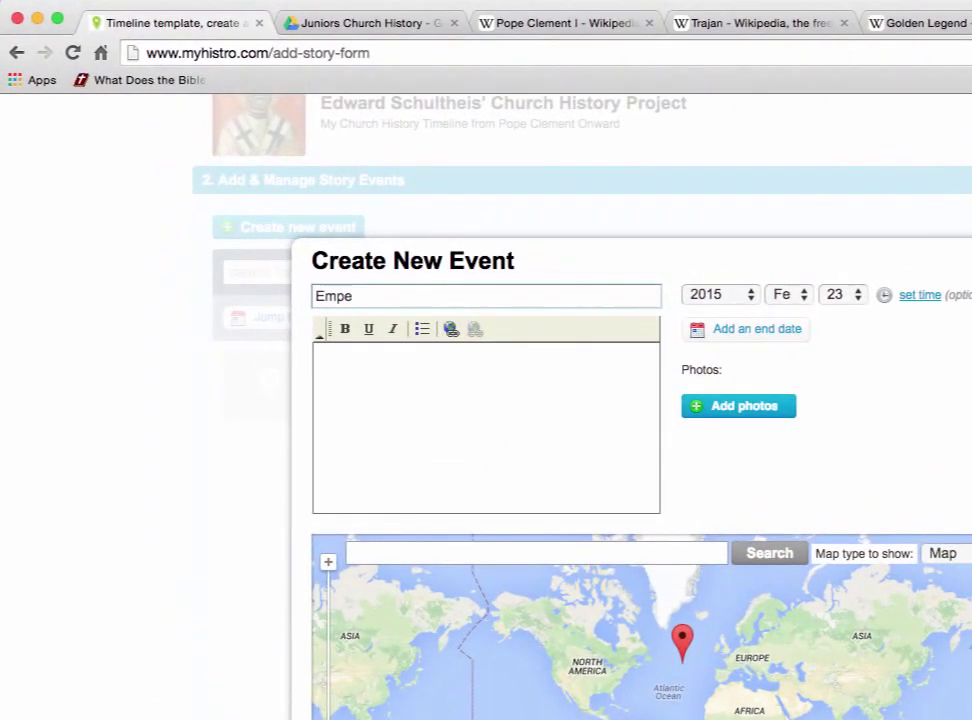
type("ror Trajan")
left_click(397, 361)
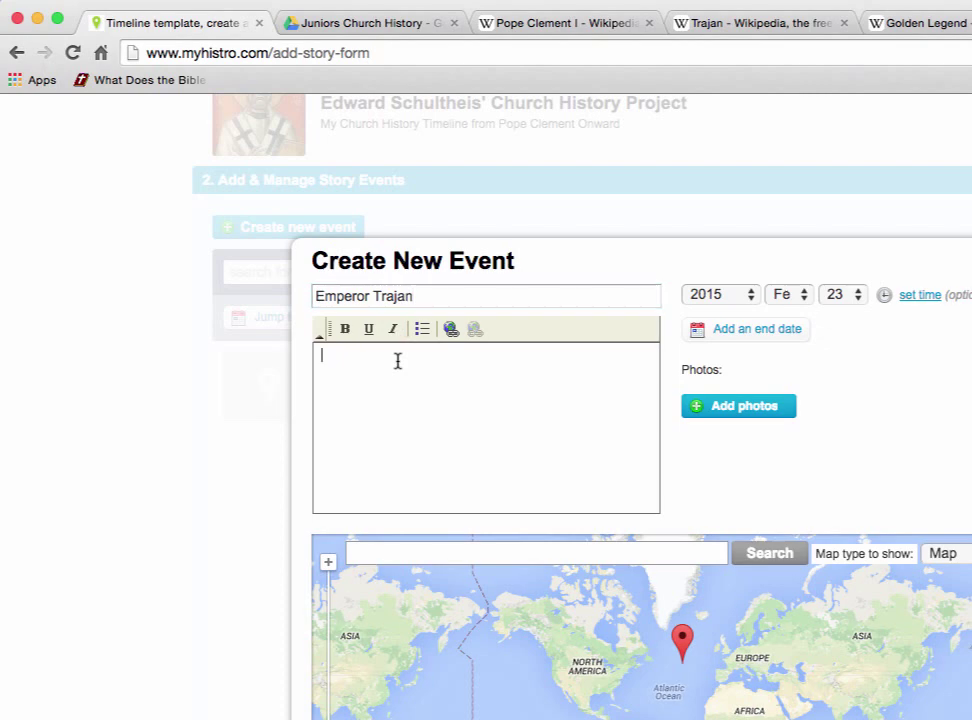
type("Explain the connection between ")
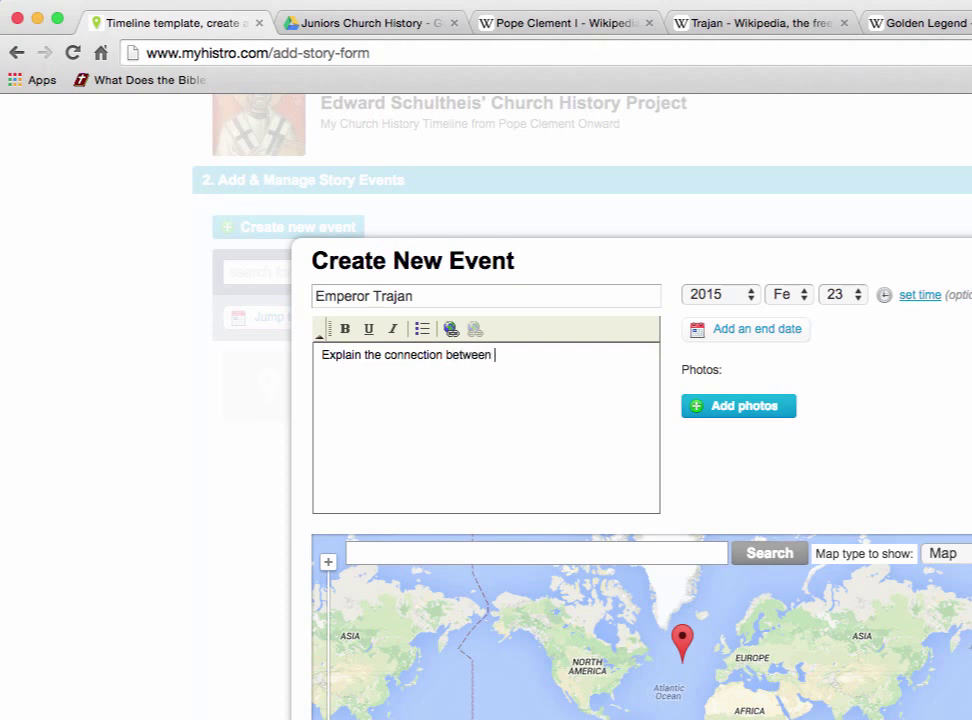
type("the two events.")
Set the event's map location by searching for "Trajan's Column"
left_click(405, 557)
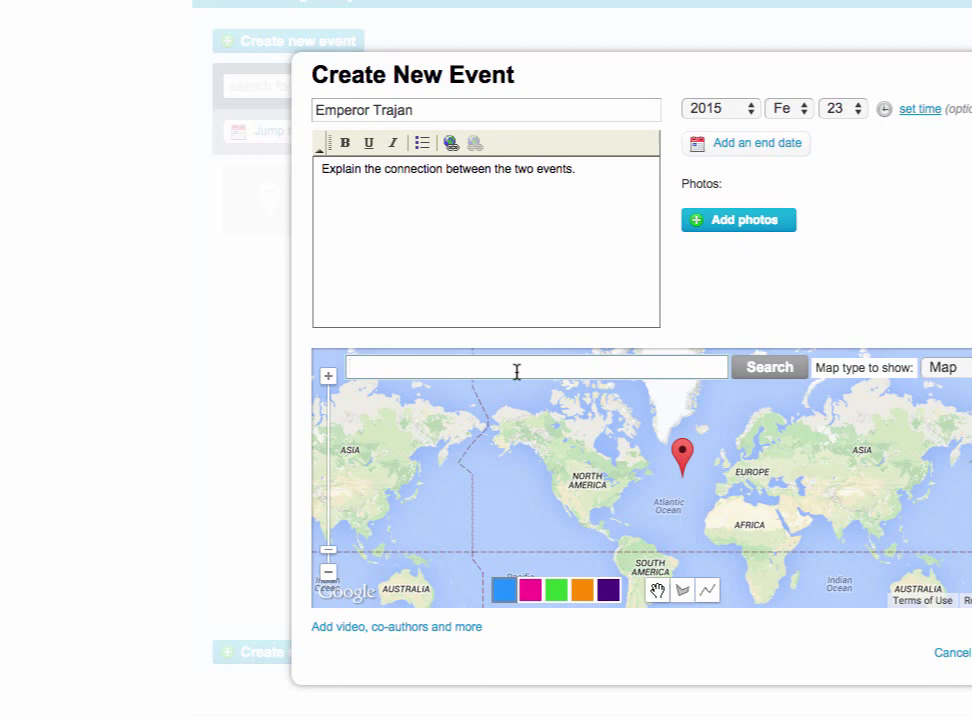
type("Trajan's Column")
key("Return")
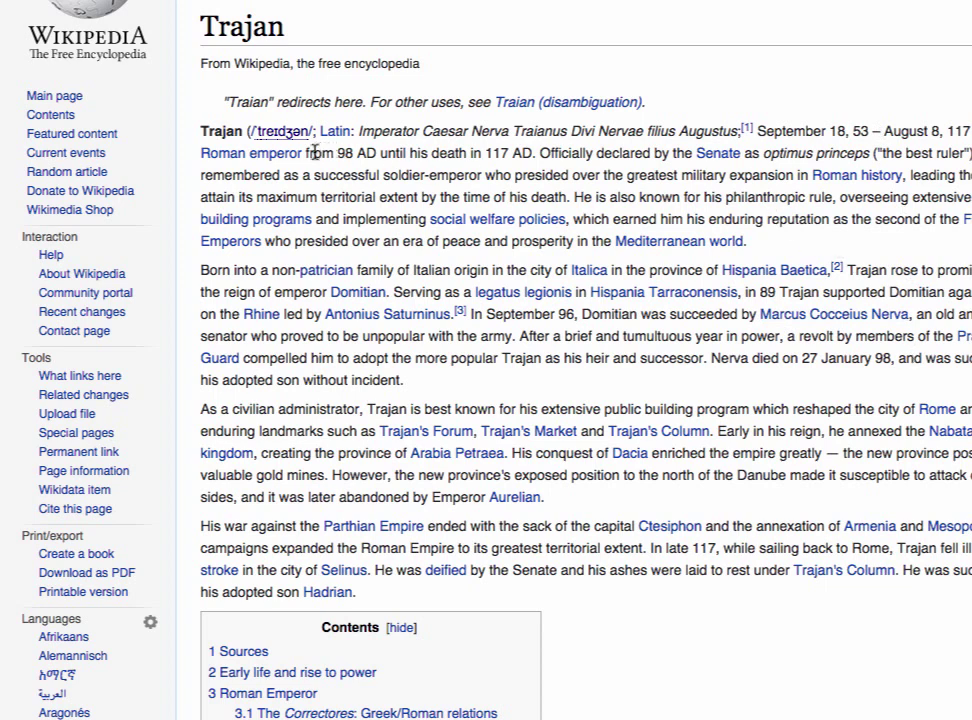
Check Trajan's reign in the Wikipedia article and set the event's start date to year 98 with an unknown month
left_click_drag(338, 152, 527, 146)
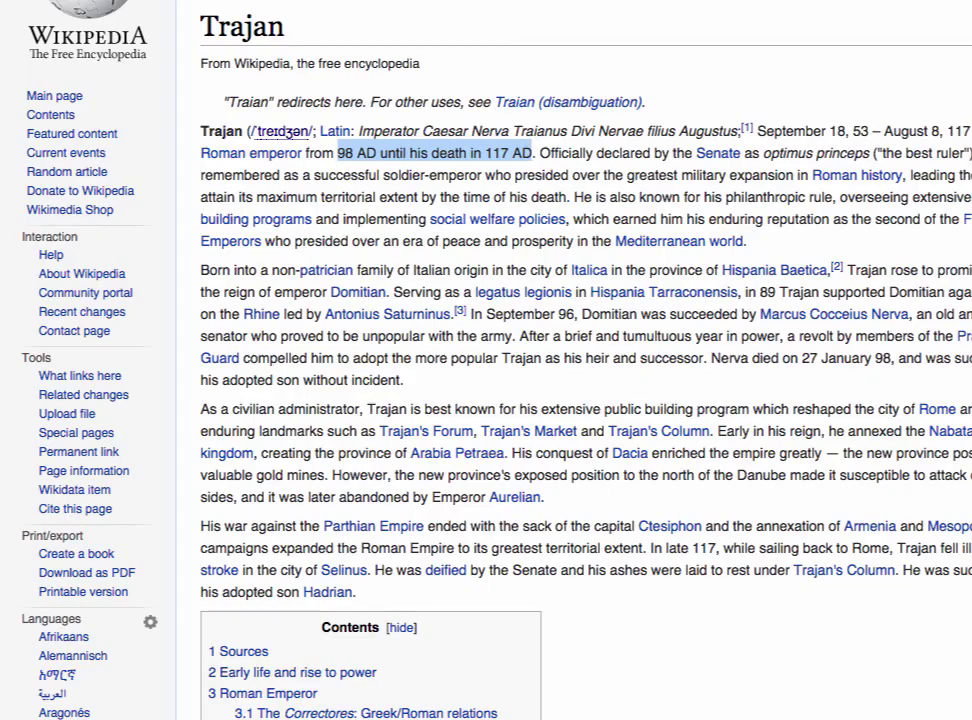
key("ctrl+Tab")
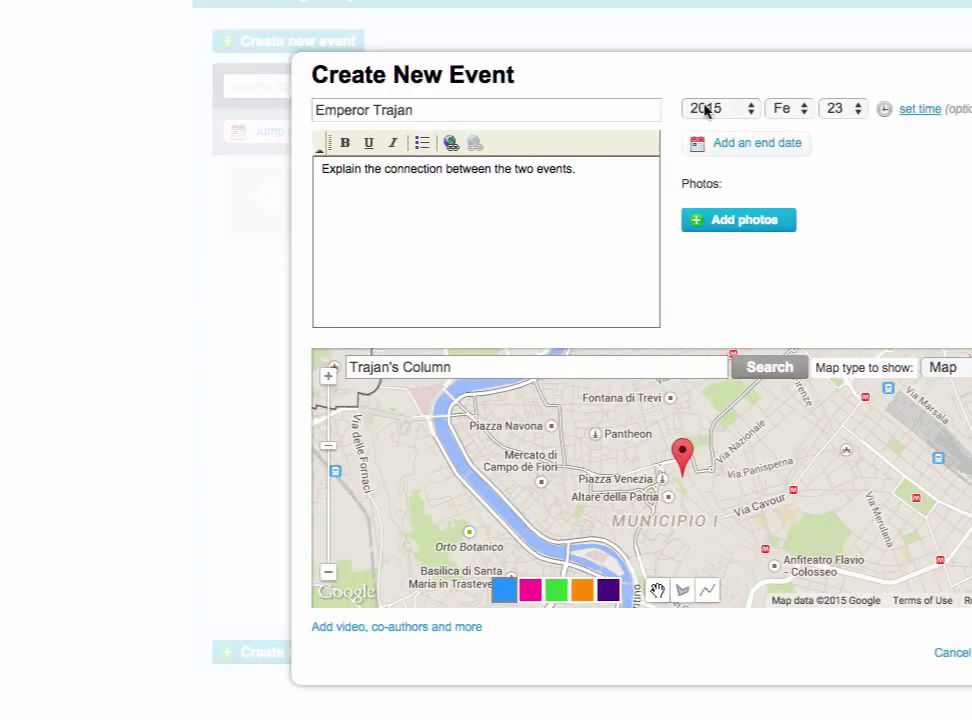
left_click(719, 105)
type("98")
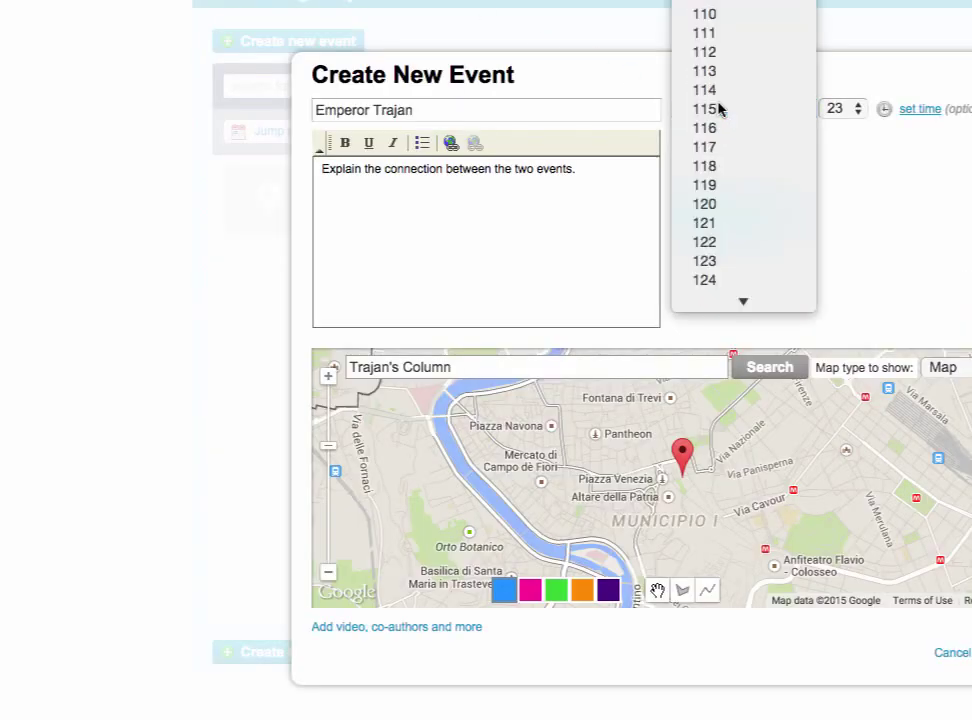
left_click(744, 3)
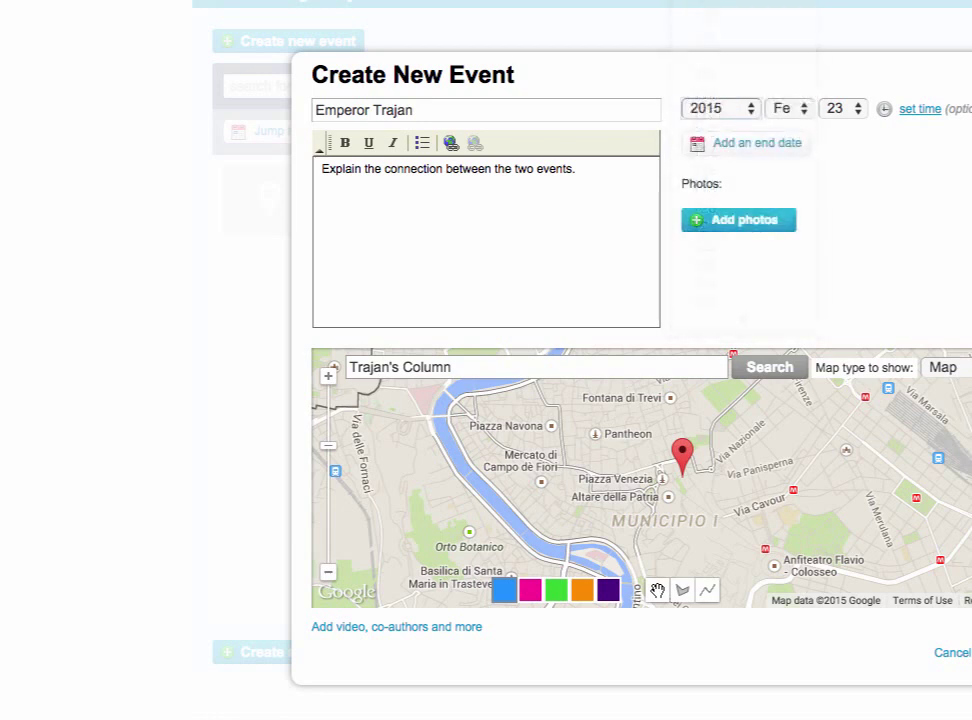
key("super+a")
type("98")
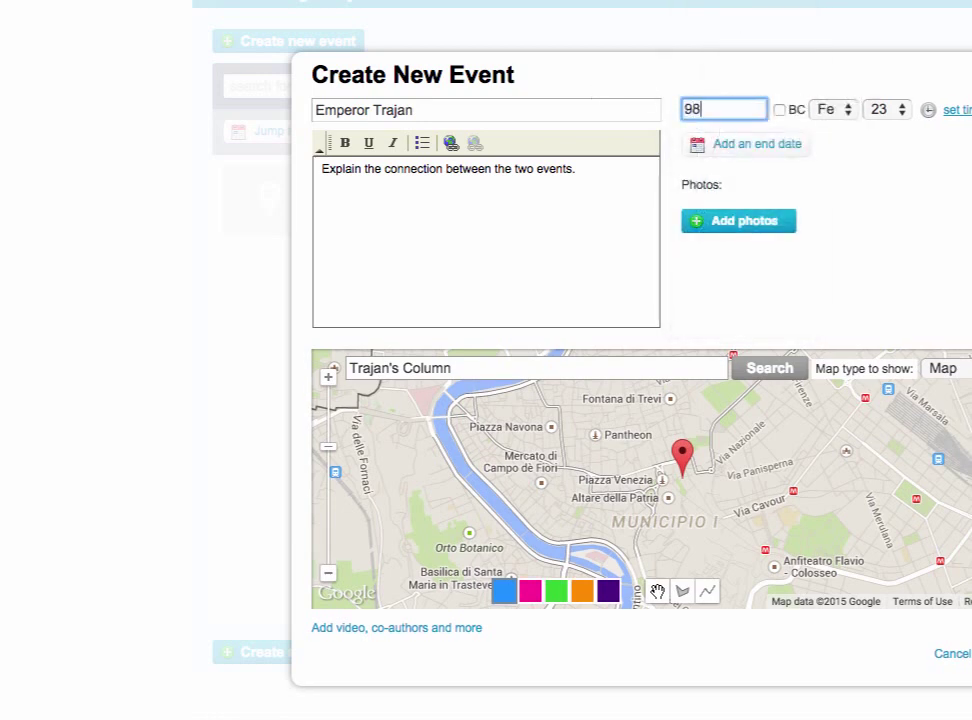
left_click(830, 109)
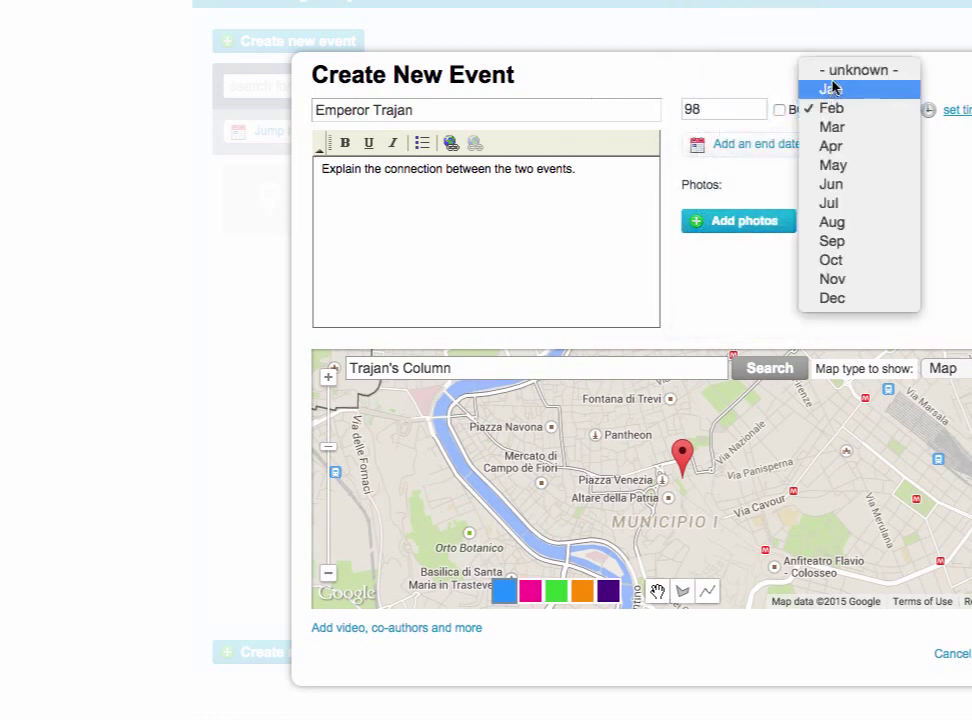
left_click(850, 70)
Add an end date to the event and set its year to 117
left_click(753, 143)
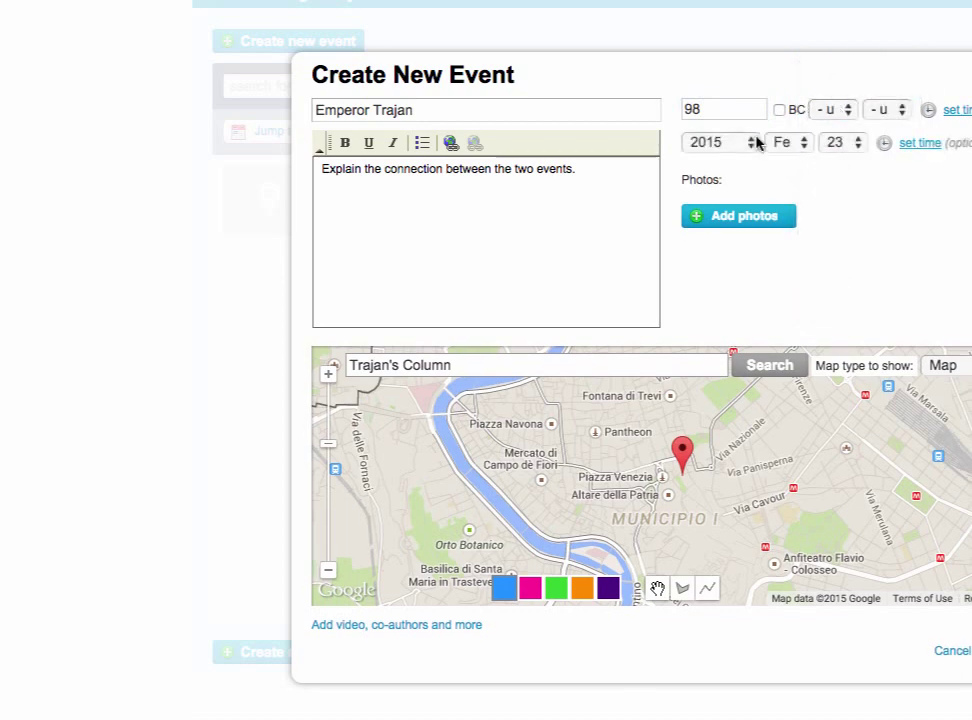
left_click(733, 145)
type("117")
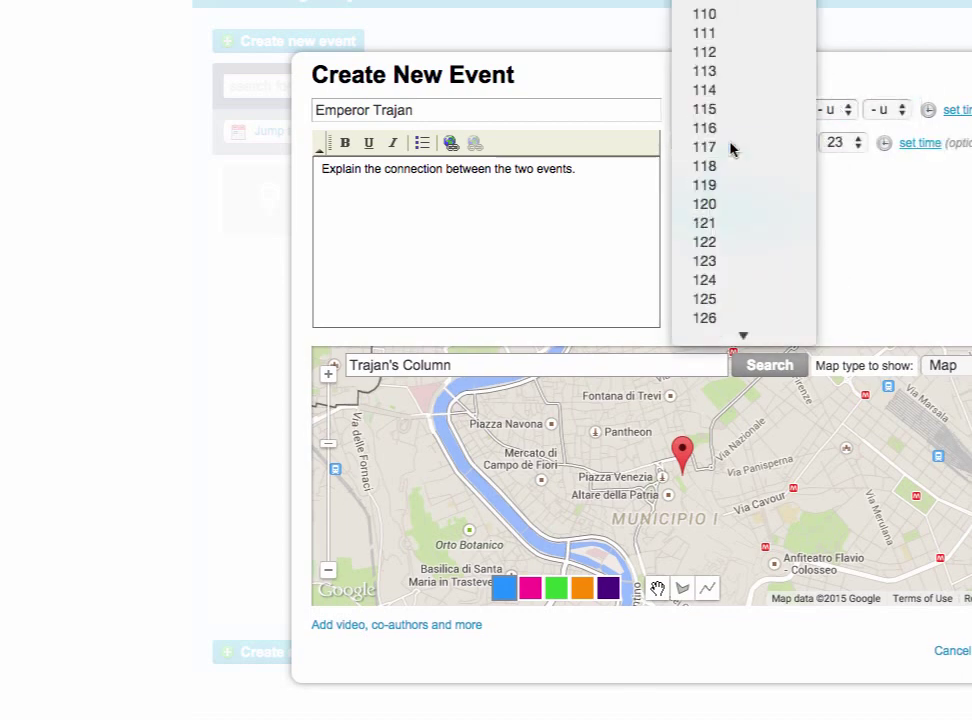
left_click(738, 147)
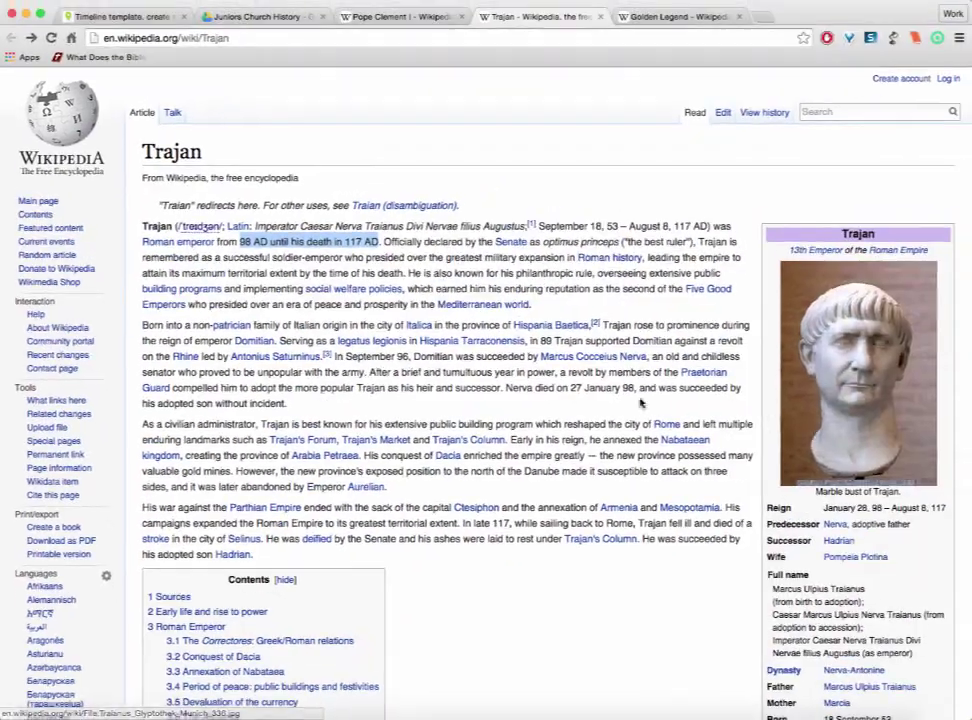
Look through the images in the Wikipedia article on Trajan and save the marble bust image to the computer
scroll(641, 403, "down", 20)
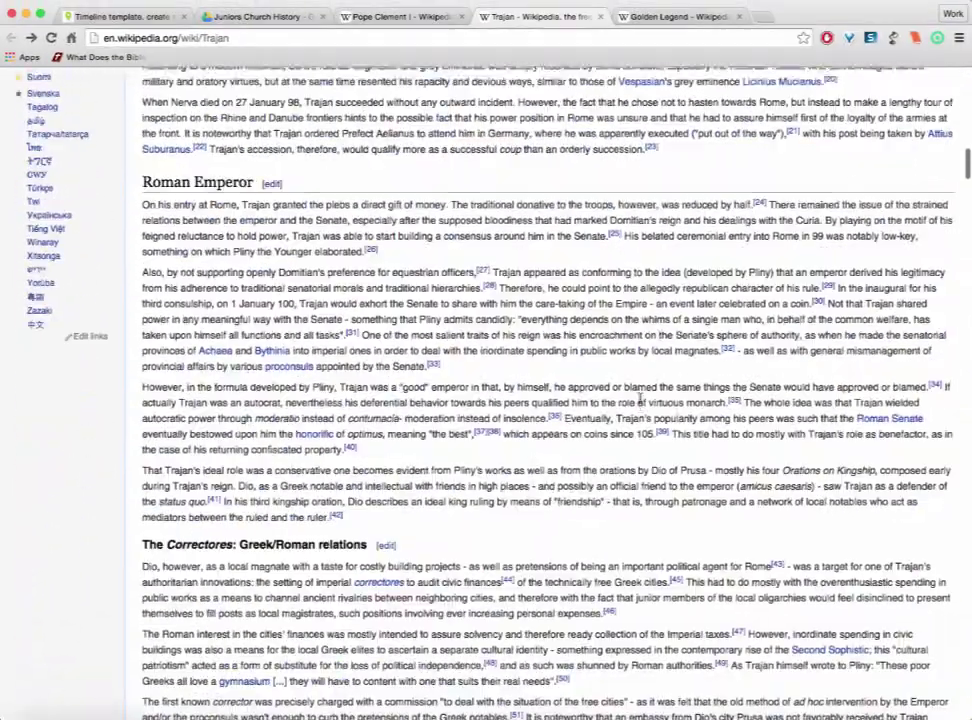
scroll(640, 392, "down", 15)
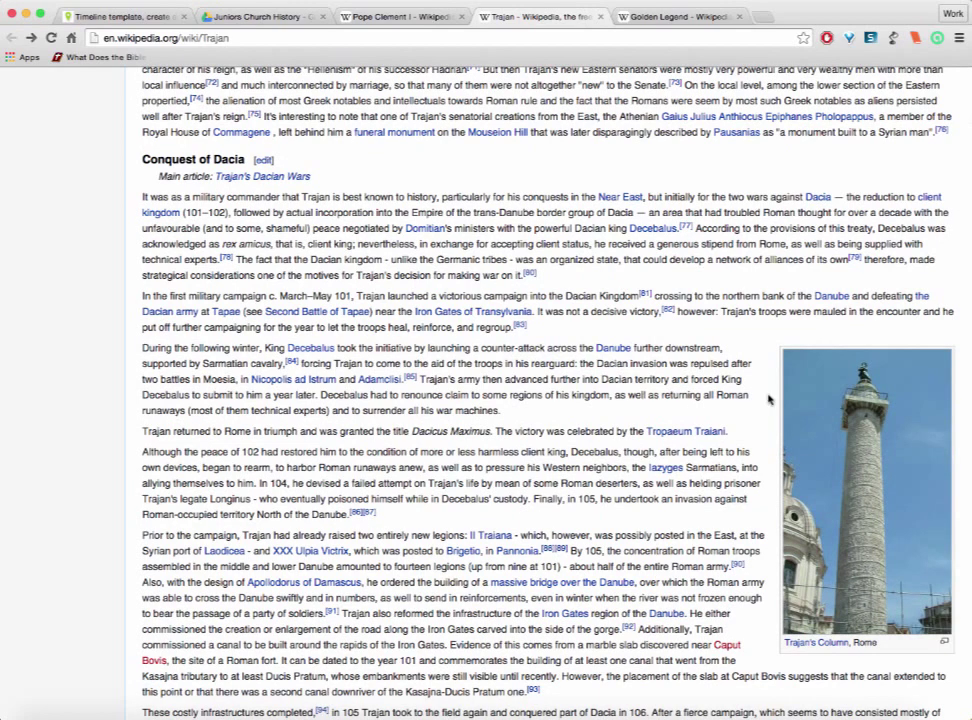
scroll(768, 399, "up", 20)
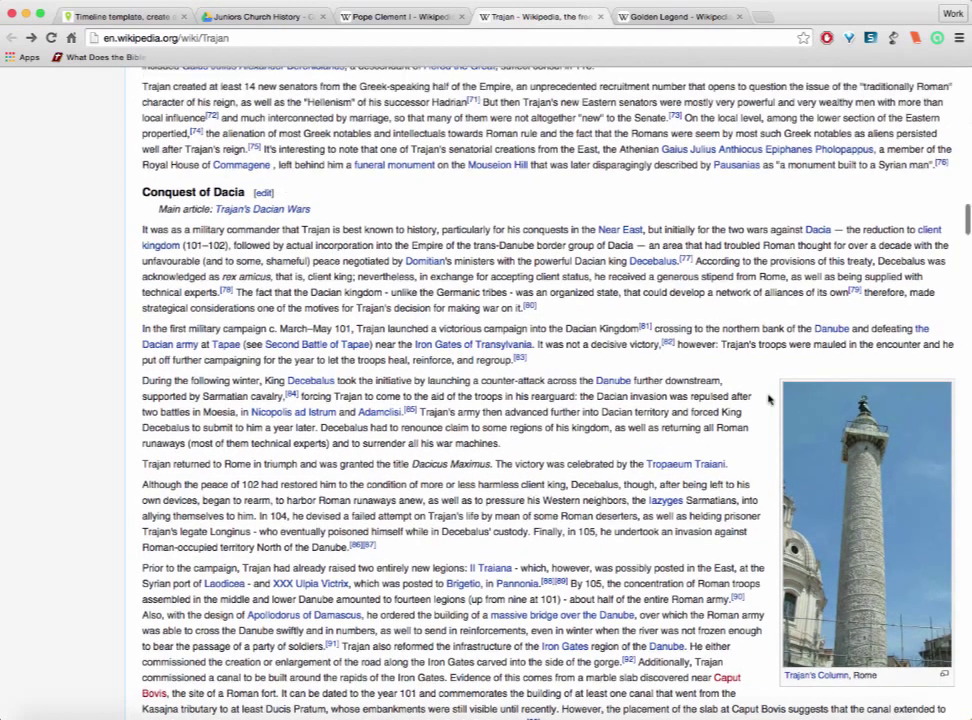
scroll(768, 395, "up", 10)
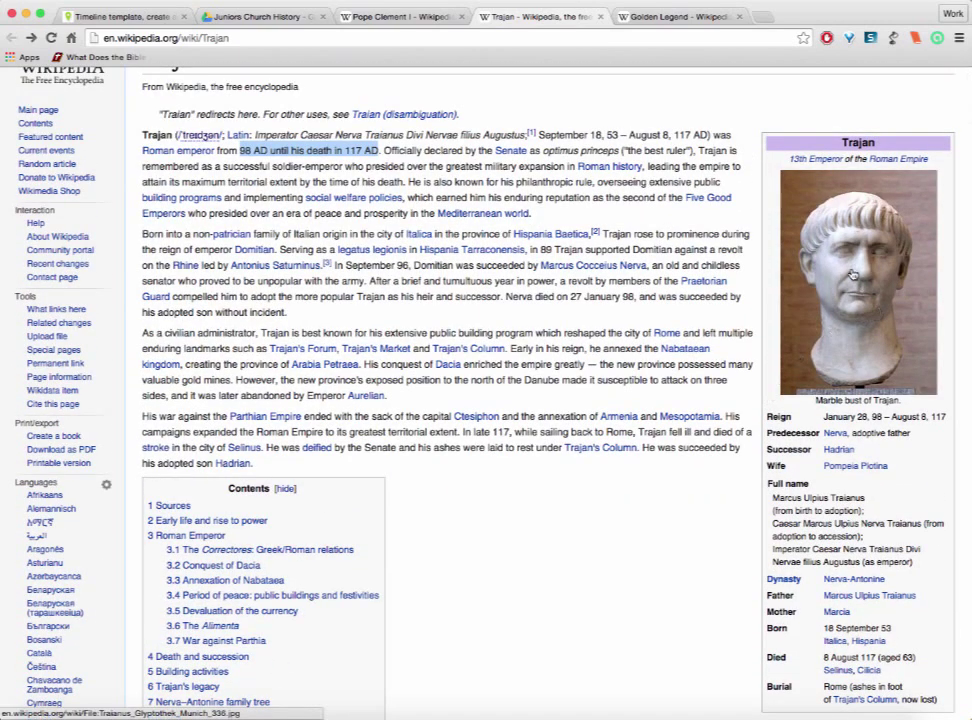
right_click(853, 273)
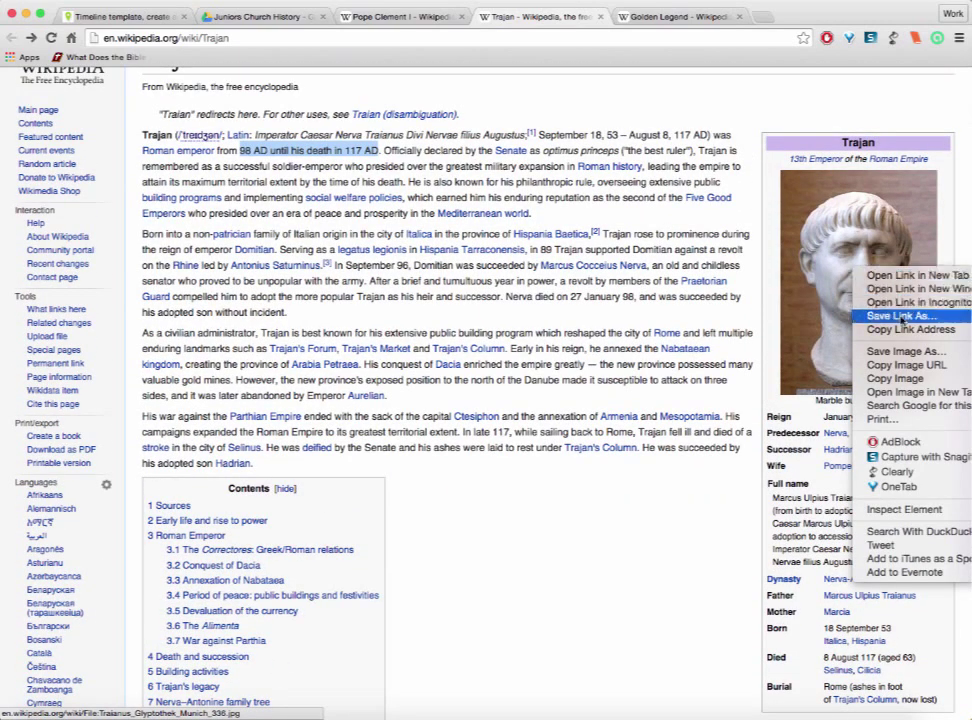
left_click(903, 352)
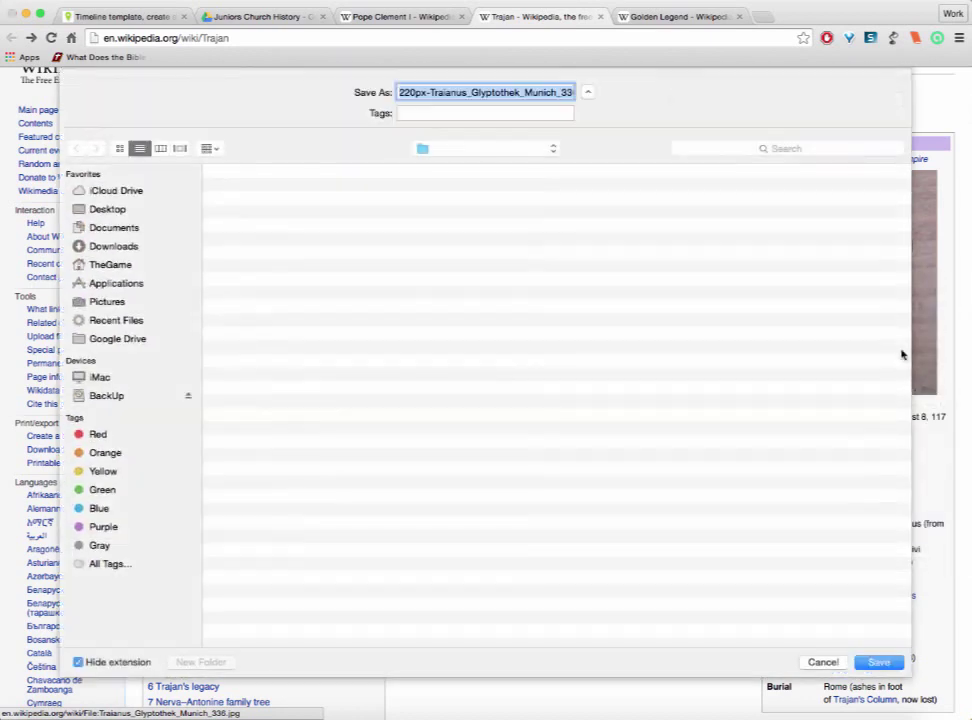
left_click(877, 662)
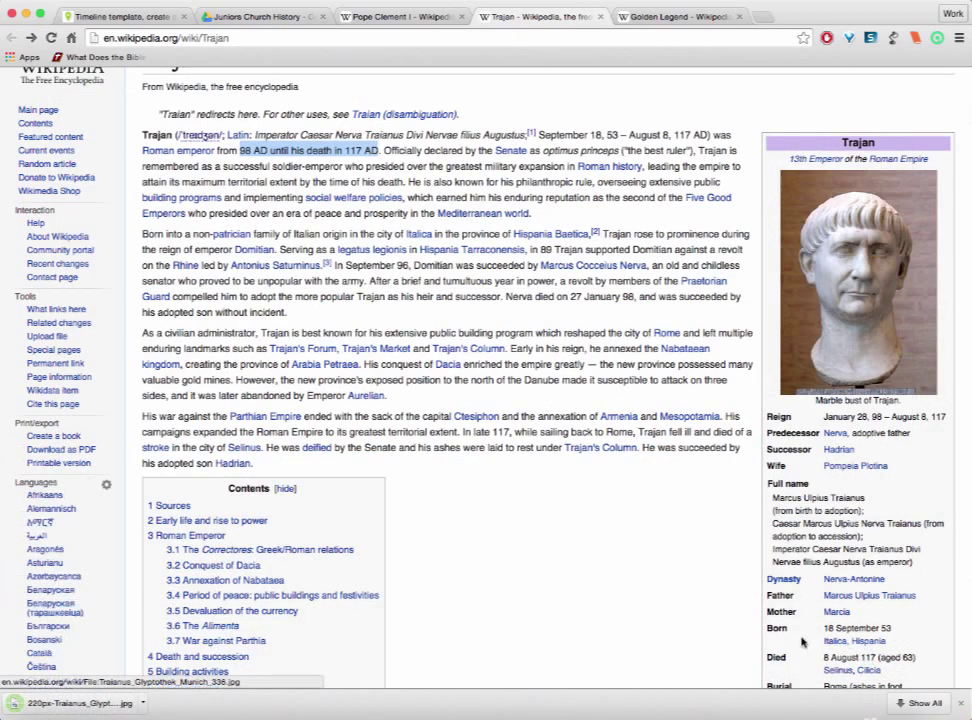
Return to myHistro and add the downloaded Trajan bust image as the event's photo
left_click(121, 20)
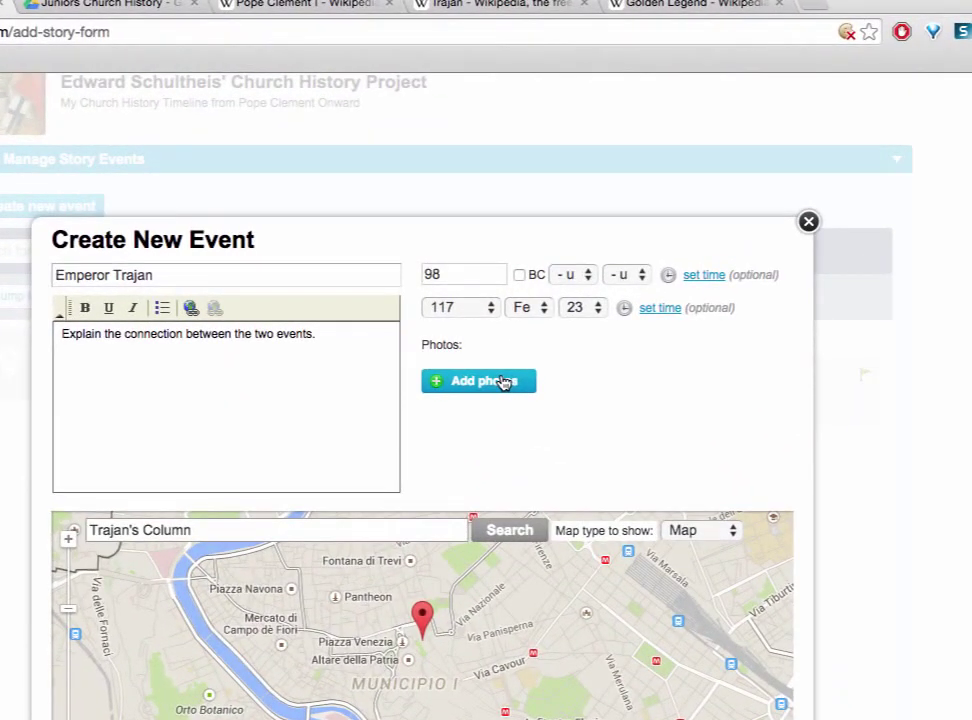
left_click(503, 382)
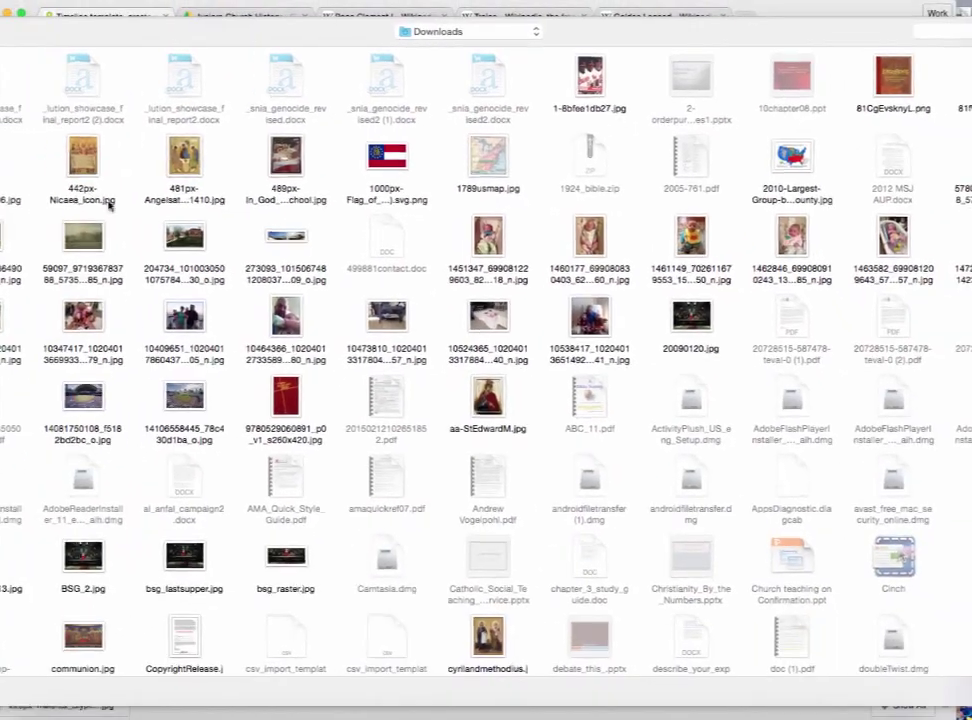
left_click(18, 175)
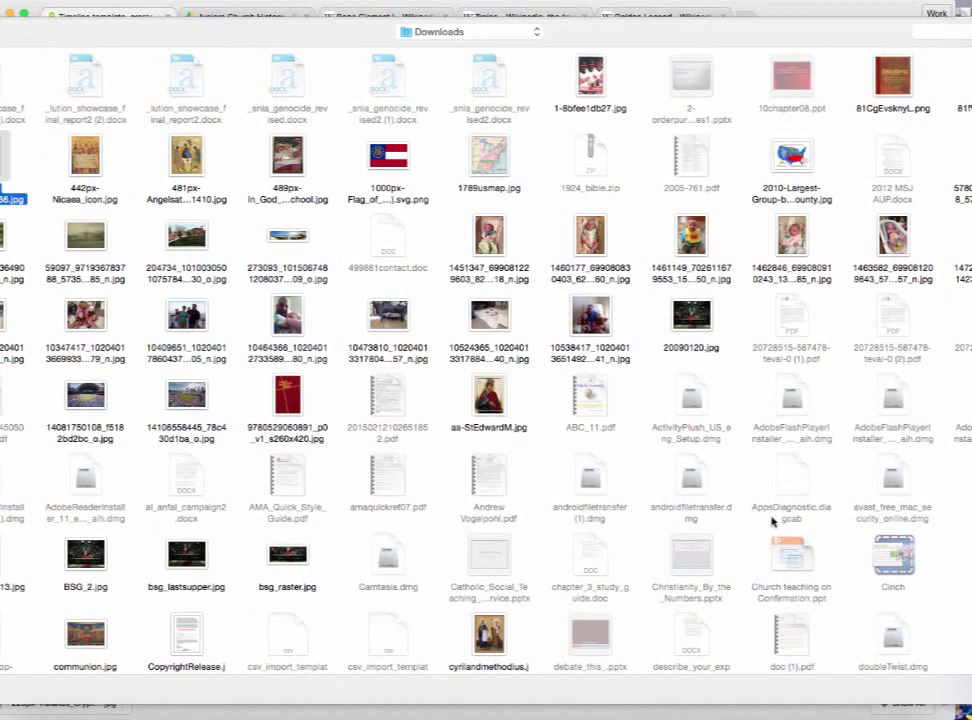
left_click(965, 689)
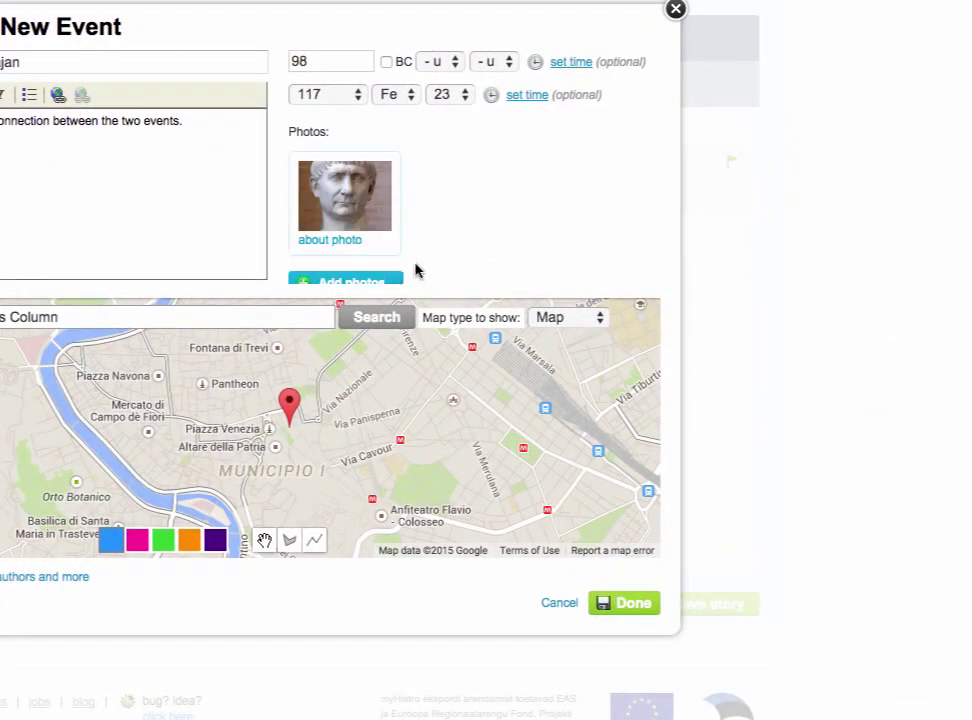
left_click(330, 241)
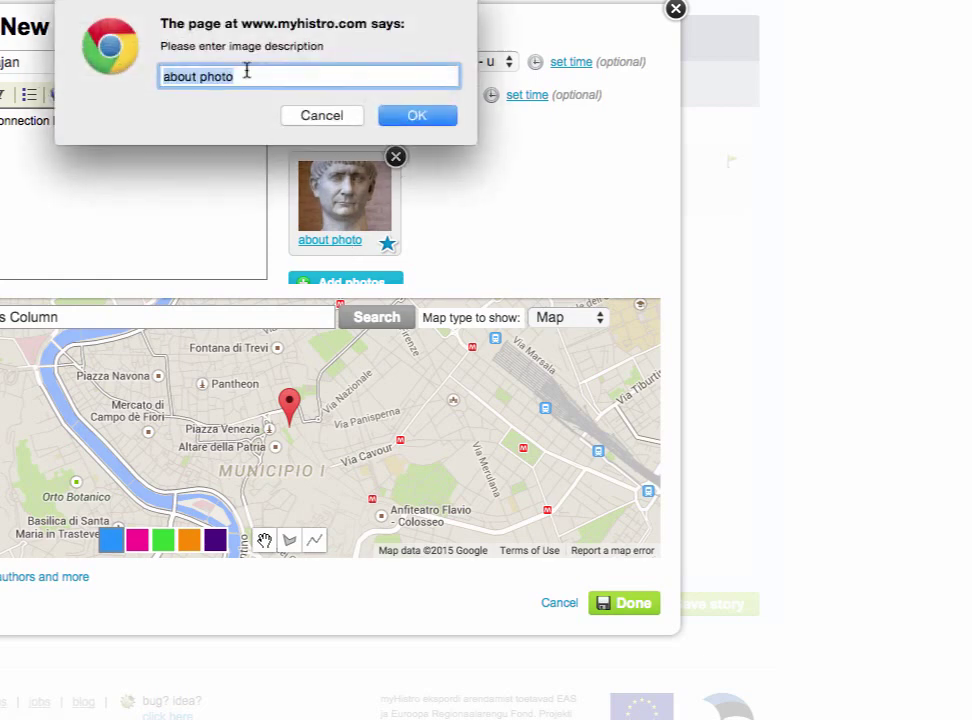
type("www.wi")
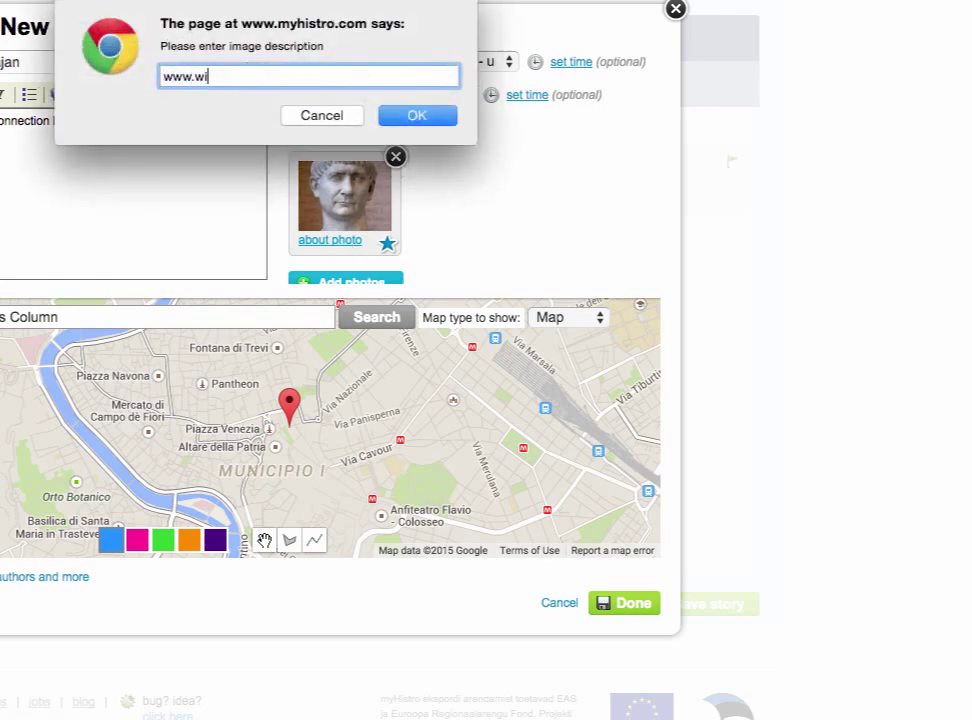
type("kipedia.org")
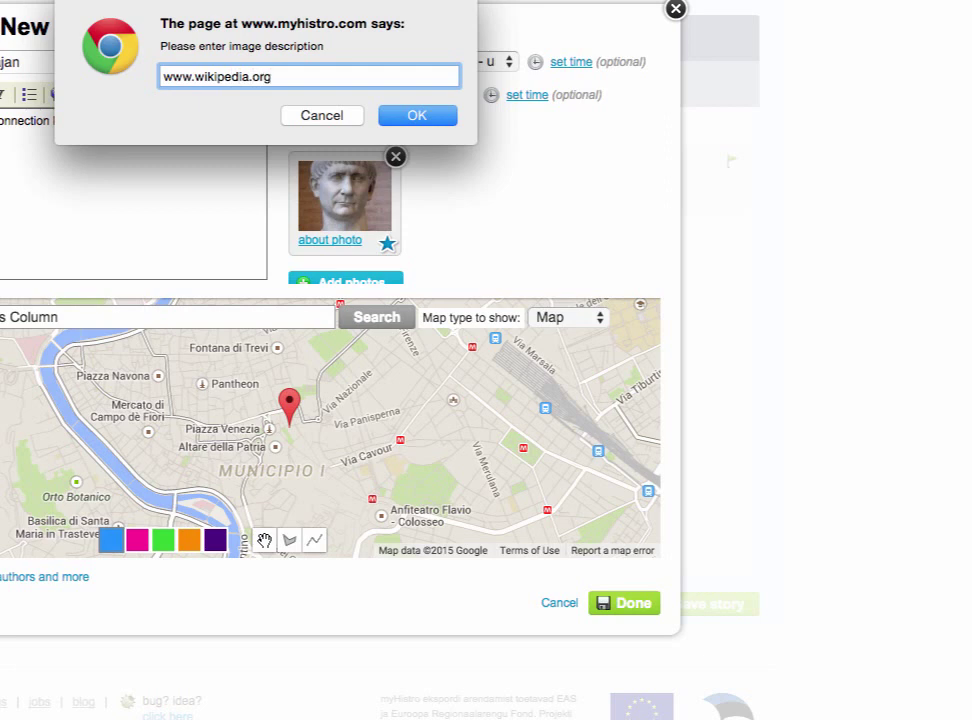
left_click(418, 116)
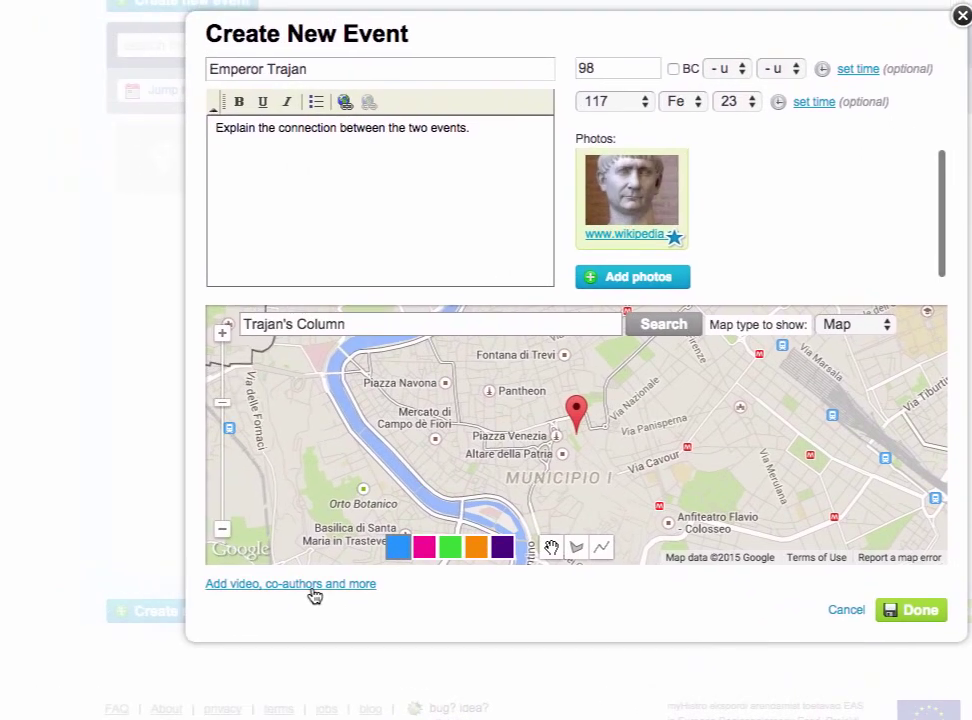
Look over the event's optional video, people and event type settings, close them, and save the Emperor Trajan event
left_click(13, 577)
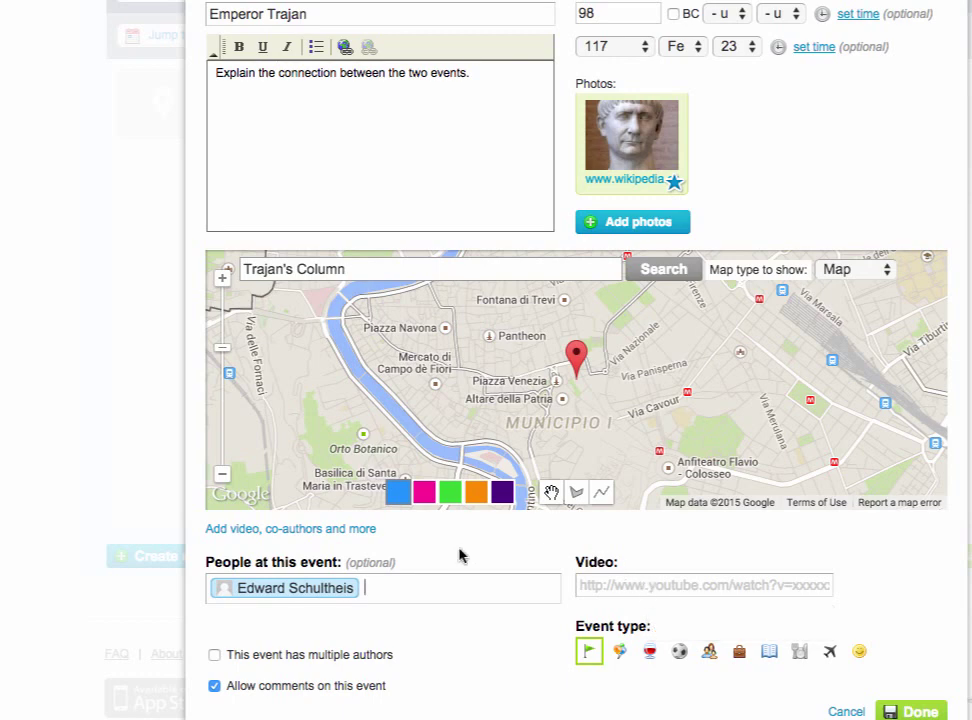
left_click(287, 531)
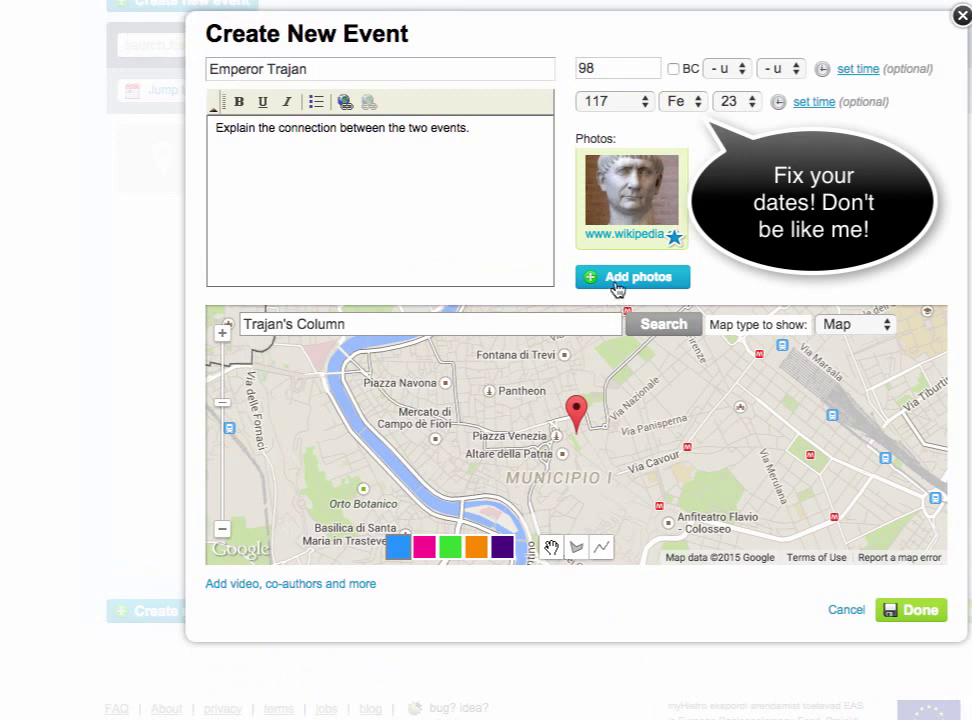
left_click(901, 618)
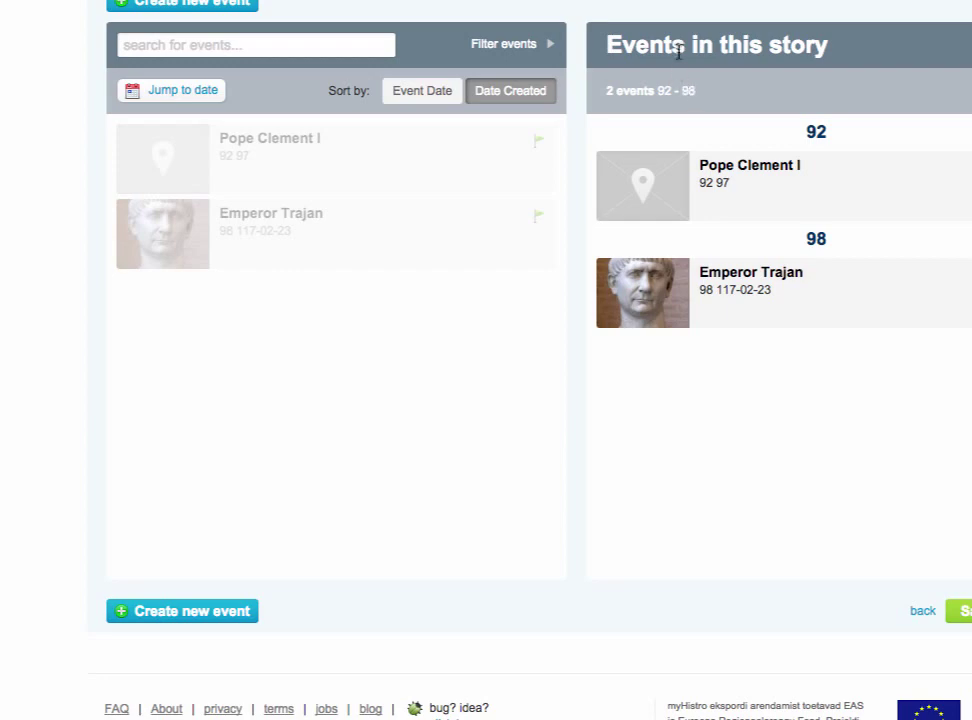
mouse_move(842, 304)
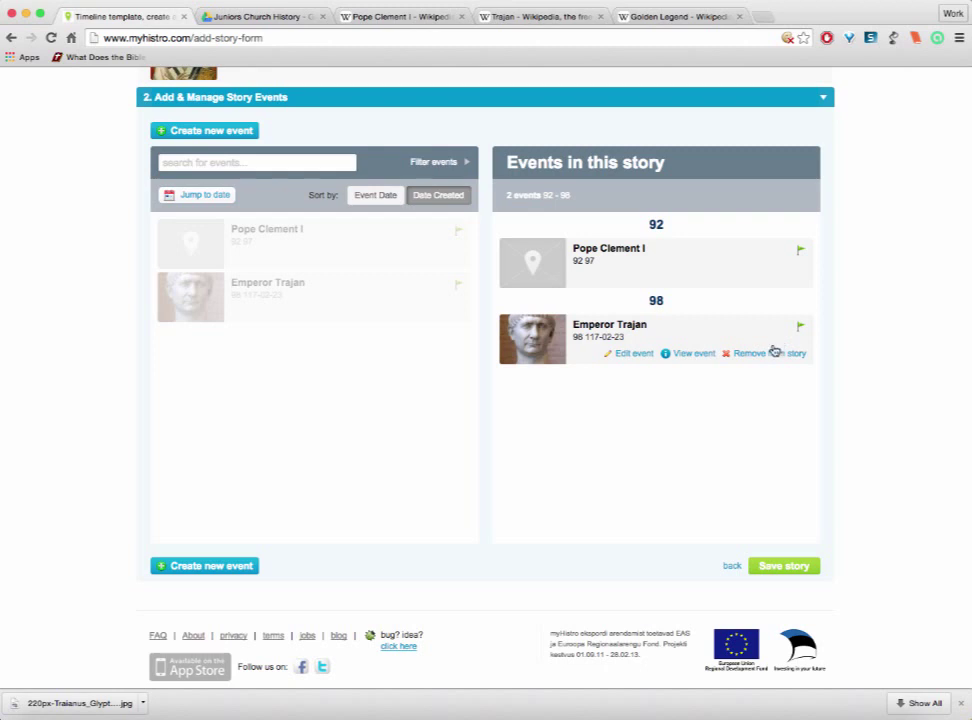
Practise removing the Emperor Trajan event from the story and adding it back
left_click(770, 354)
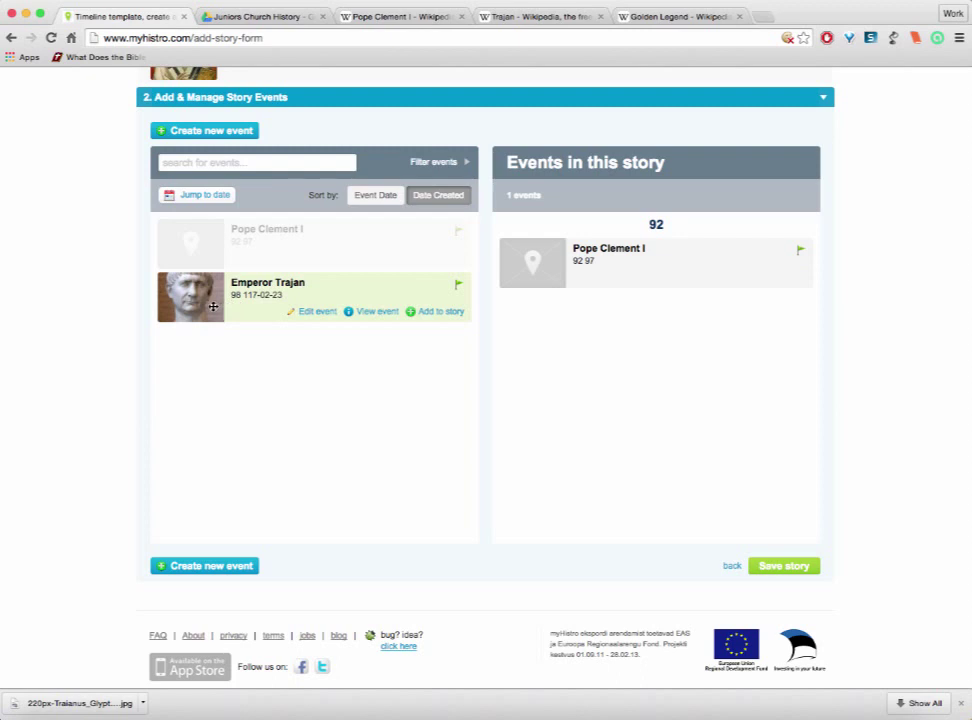
left_click_drag(193, 298, 557, 308)
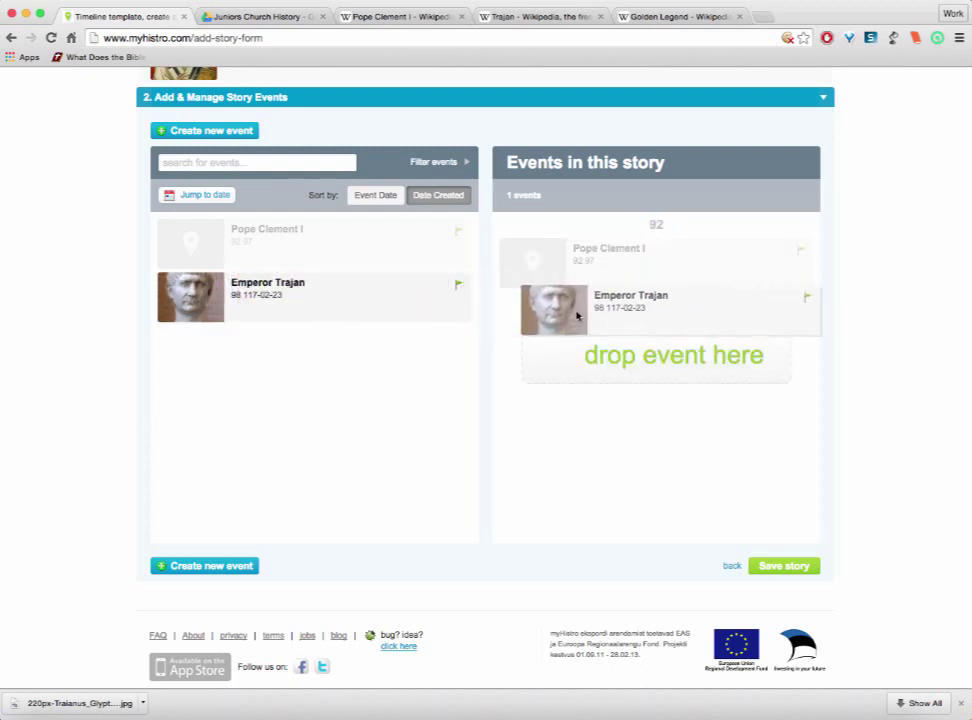
left_click(752, 317)
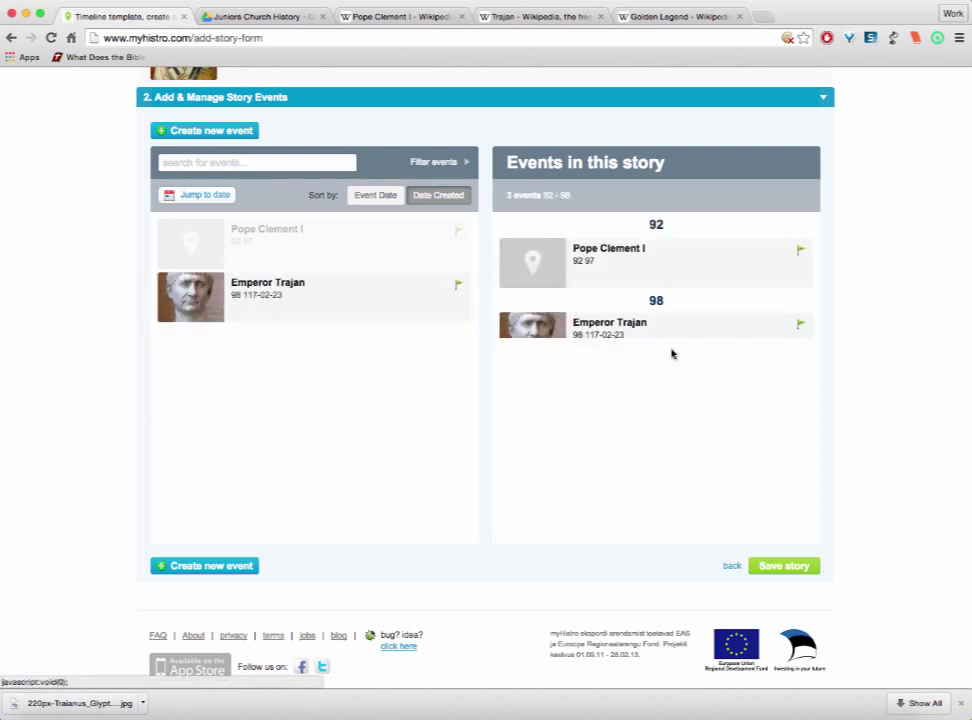
mouse_move(427, 317)
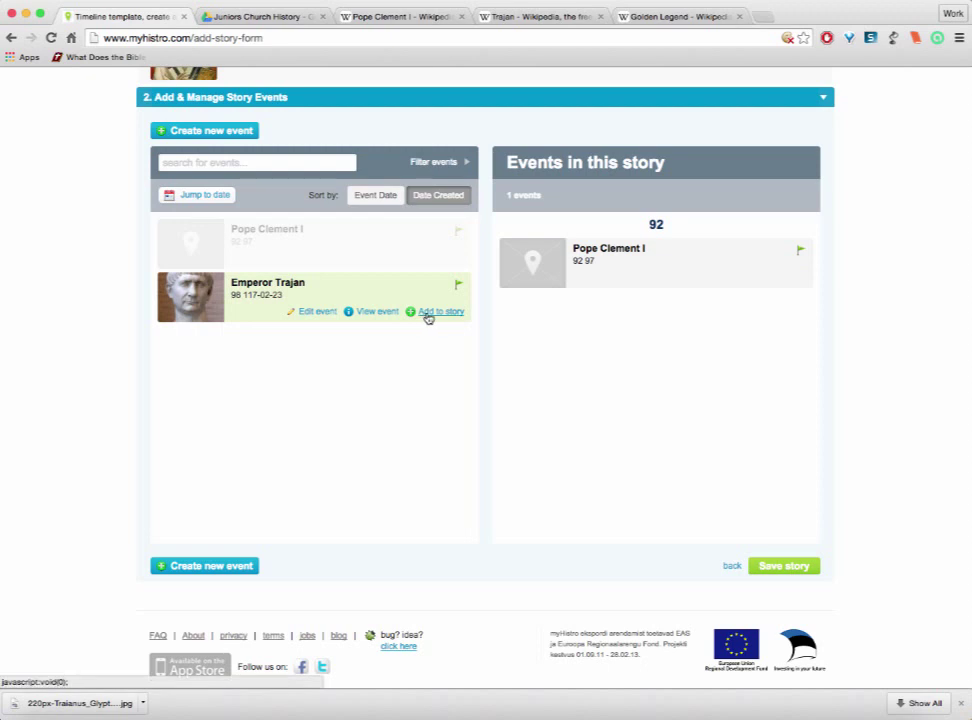
left_click(428, 312)
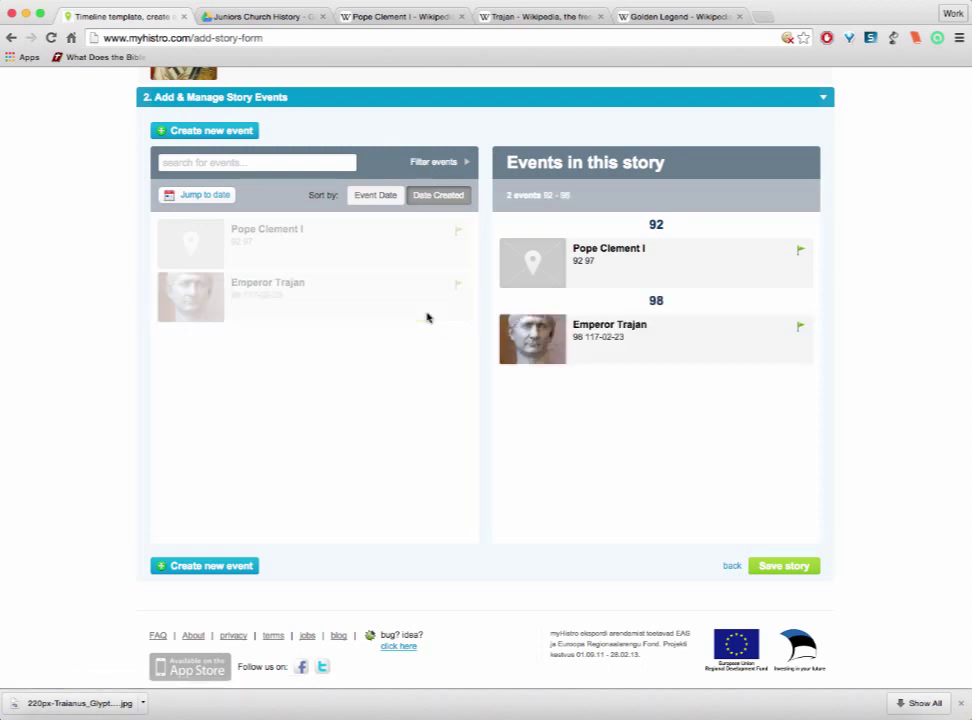
Save the story and look over its published page, including the map, sidebar options and web address
left_click(790, 566)
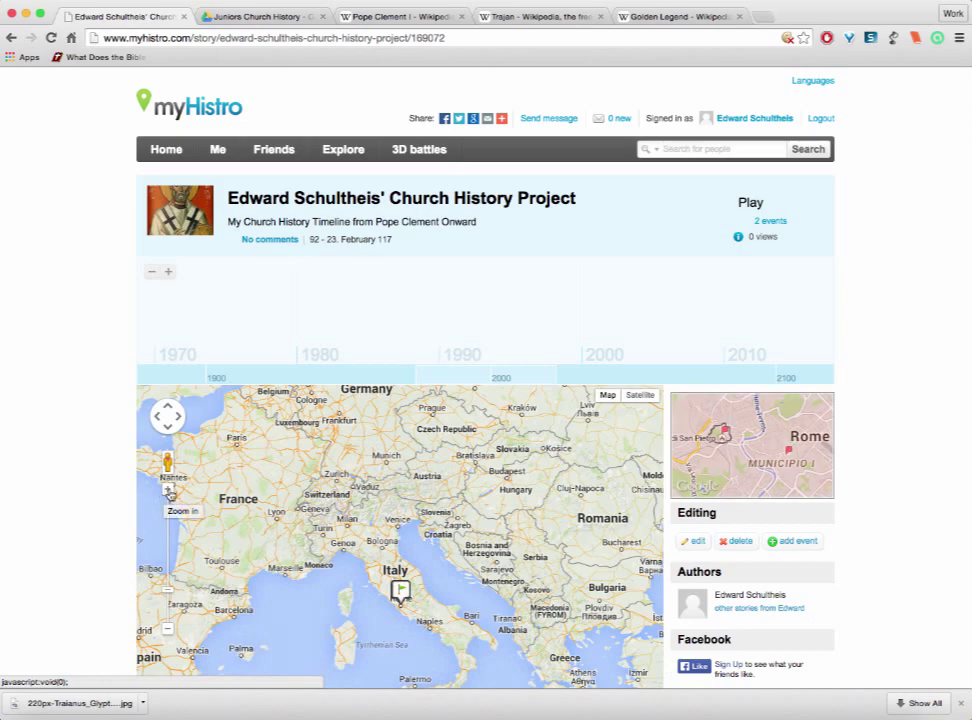
scroll(70, 440, "down", 1)
scroll(70, 440, "down", 5)
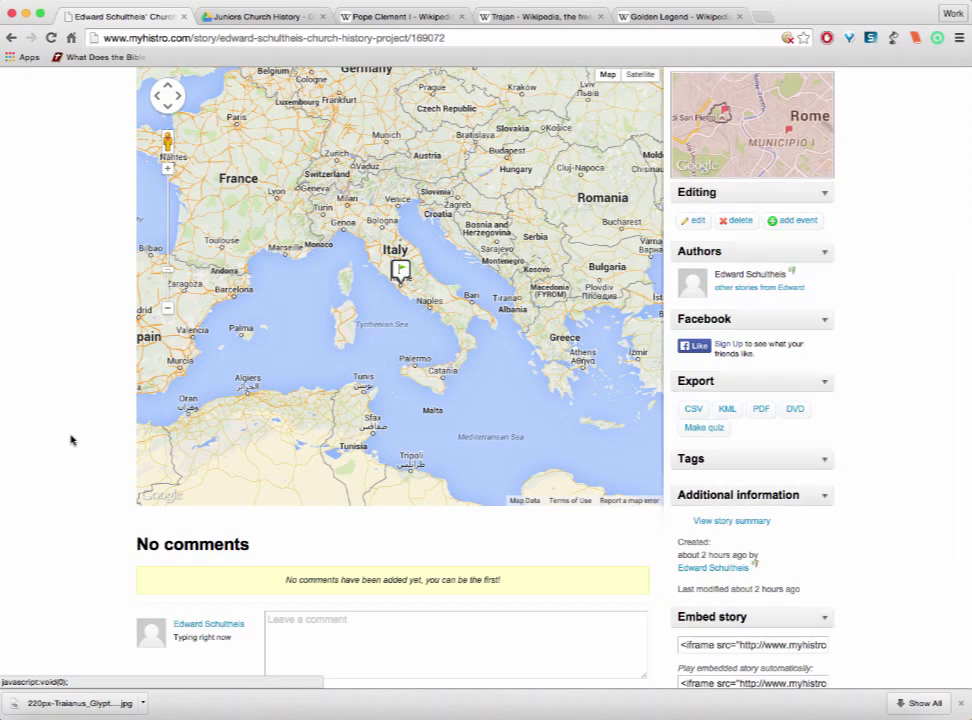
scroll(70, 440, "down", 3)
scroll(70, 440, "up", 3)
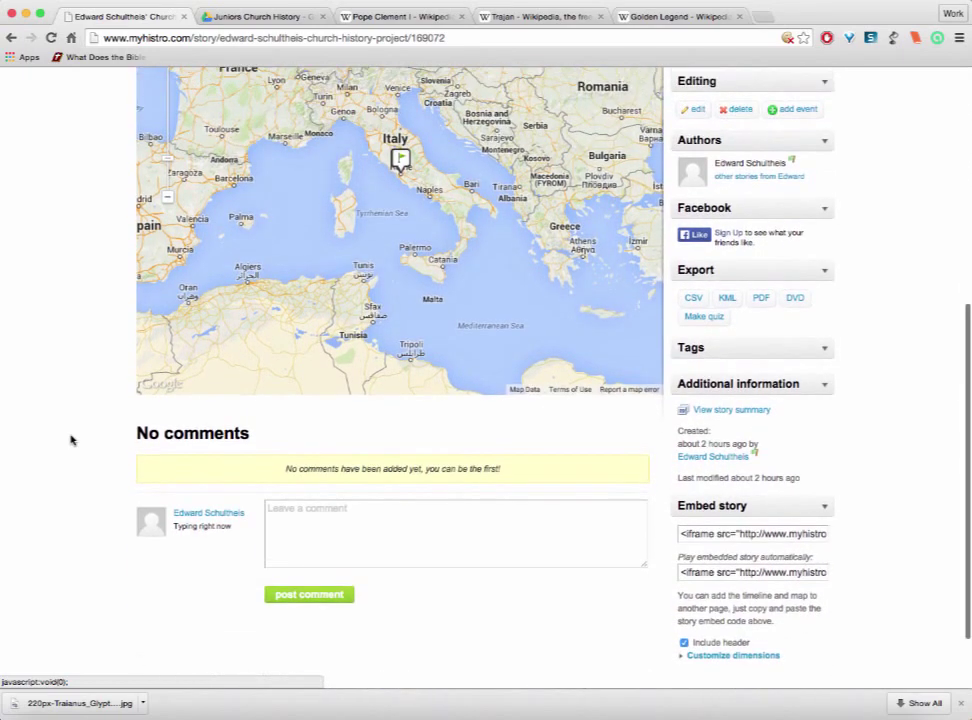
scroll(70, 440, "up", 2)
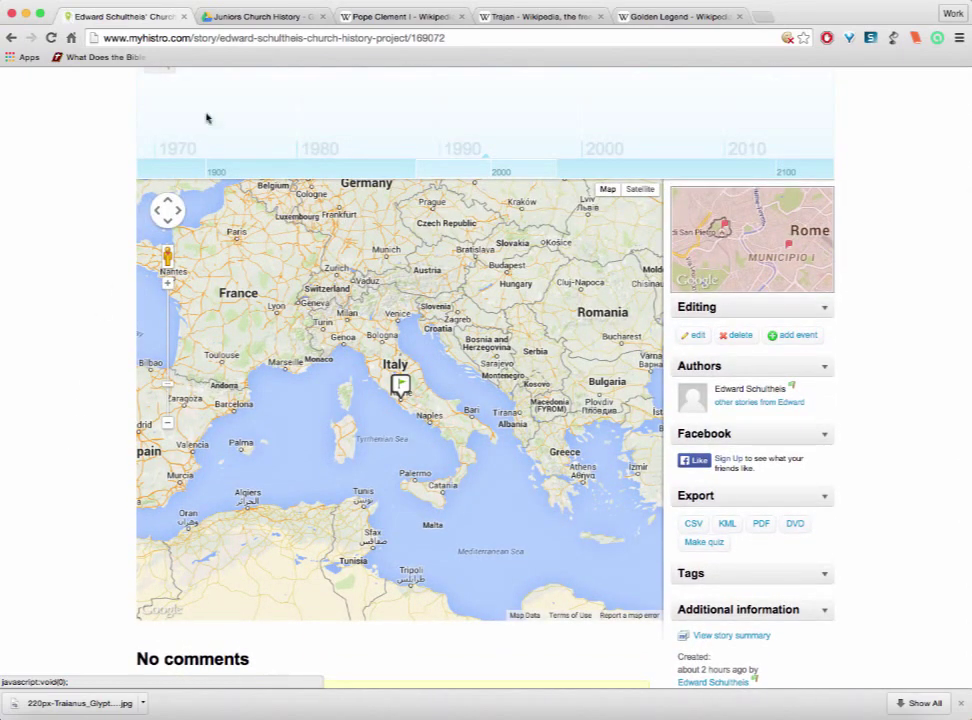
left_click(192, 35)
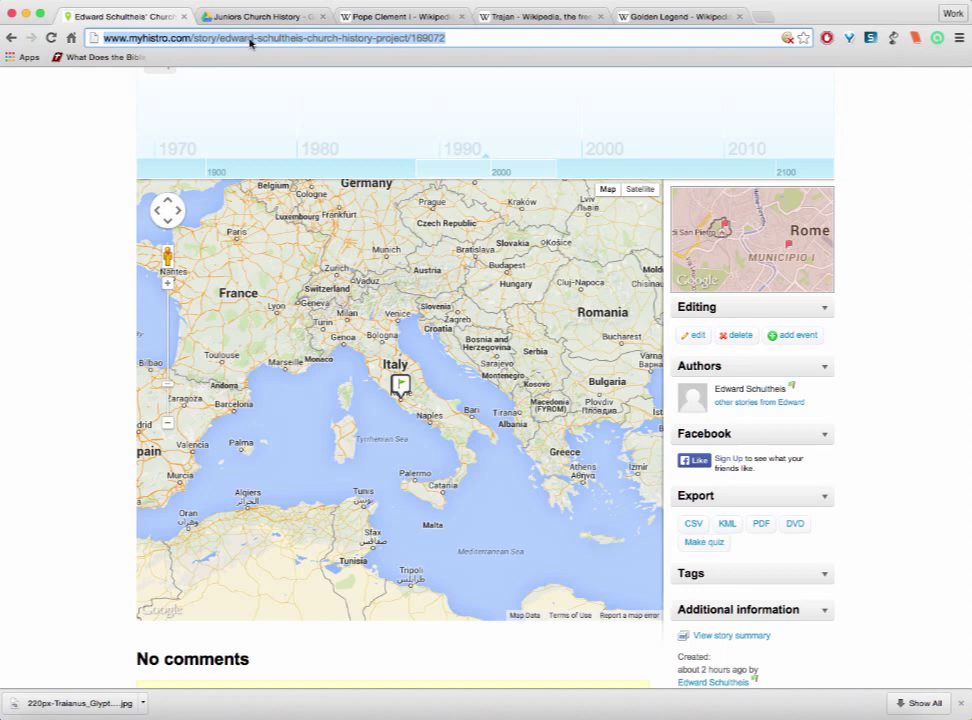
Play the story's timeline from the Pope Clement I event on to the Emperor Trajan event
scroll(217, 110, "up", 3)
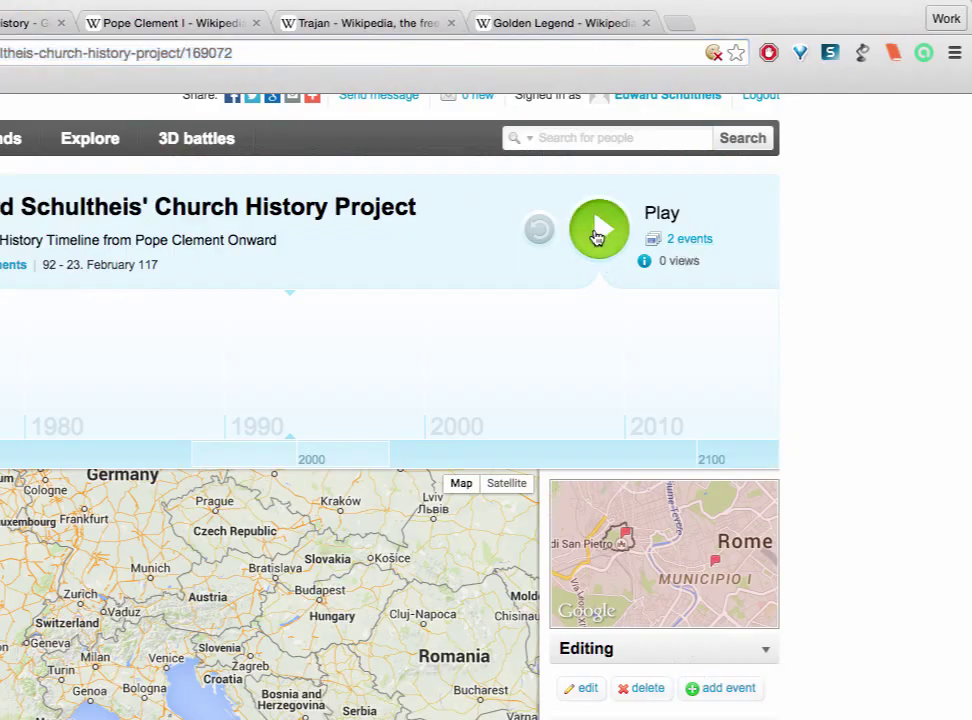
left_click(706, 163)
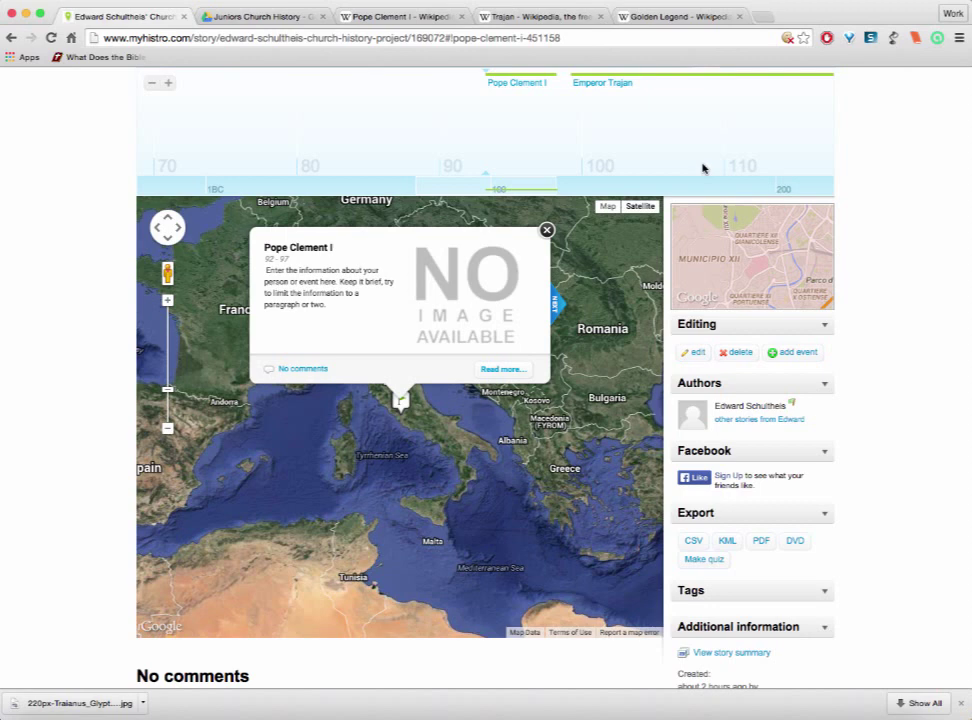
left_click(722, 167)
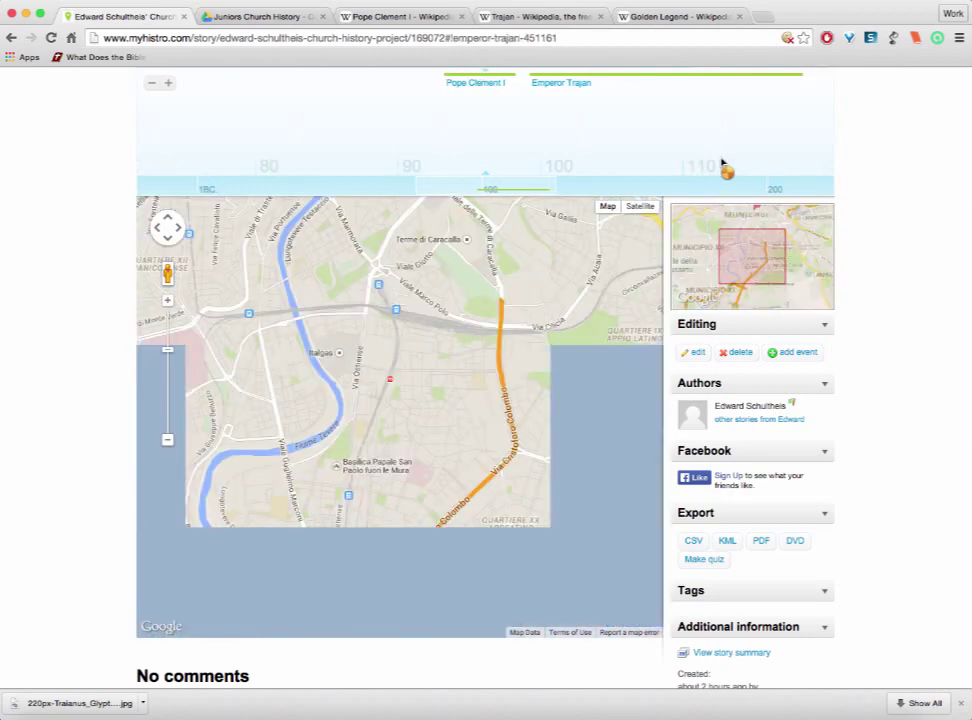